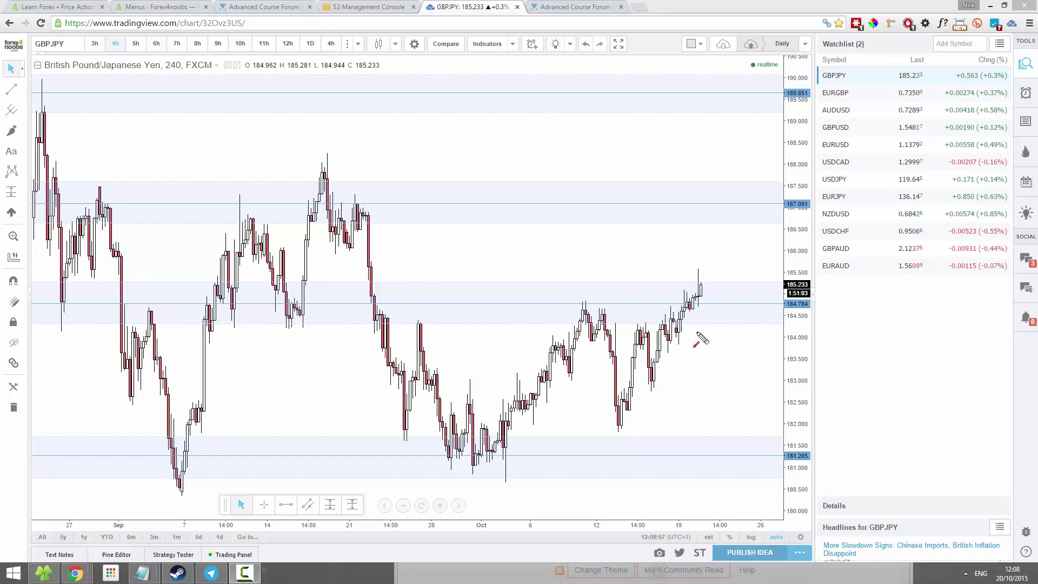
Mark the latest GBPJPY candles in red, view the 3-hour chart, and nudge the 187.09 level
drag(658, 341, 664, 337)
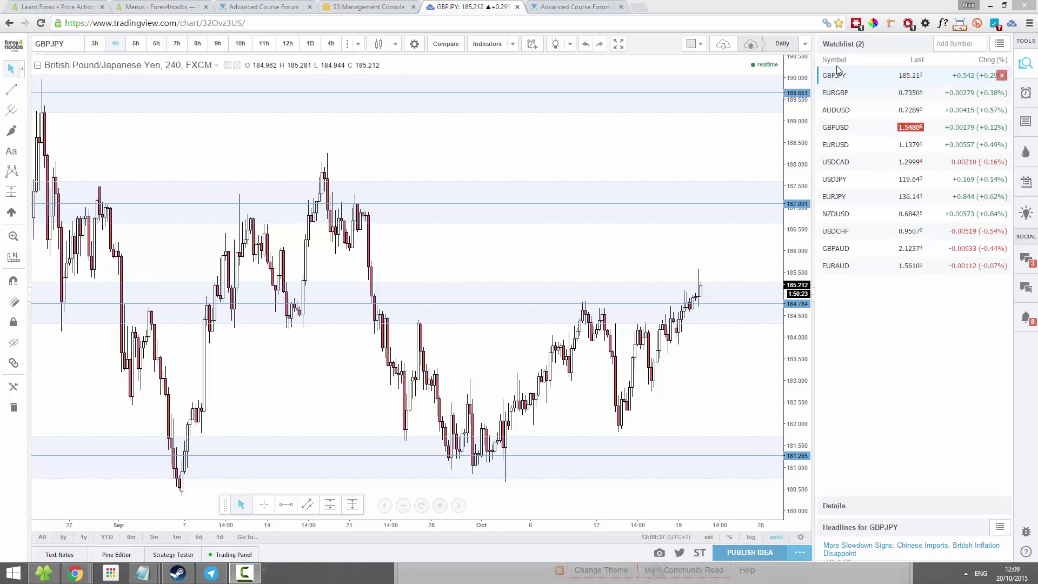
click(93, 43)
drag(590, 145, 587, 143)
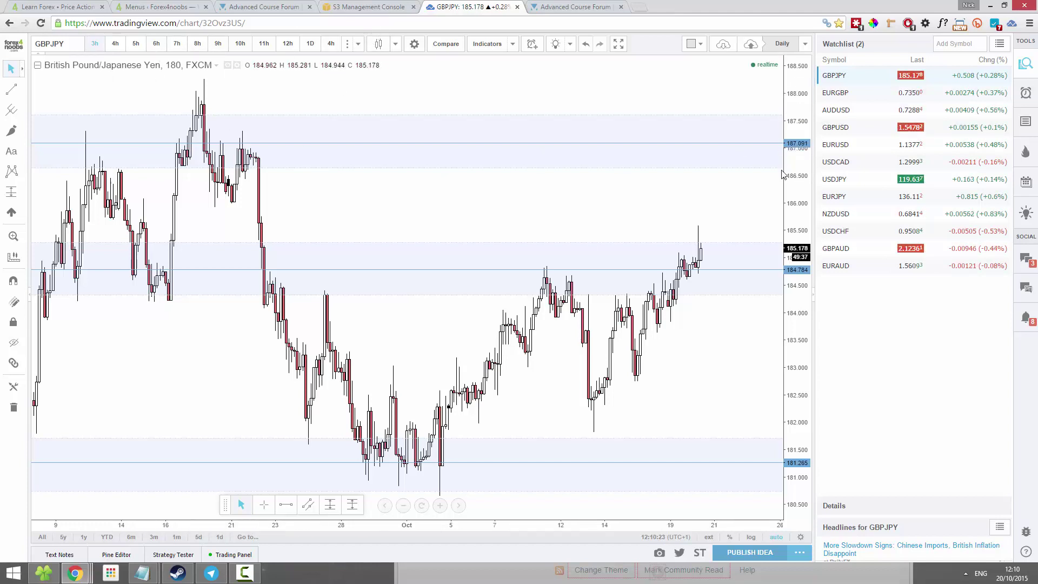
Step GBPJPY through the 4h, 5h and 6h timeframes, ending on 7h
click(115, 44)
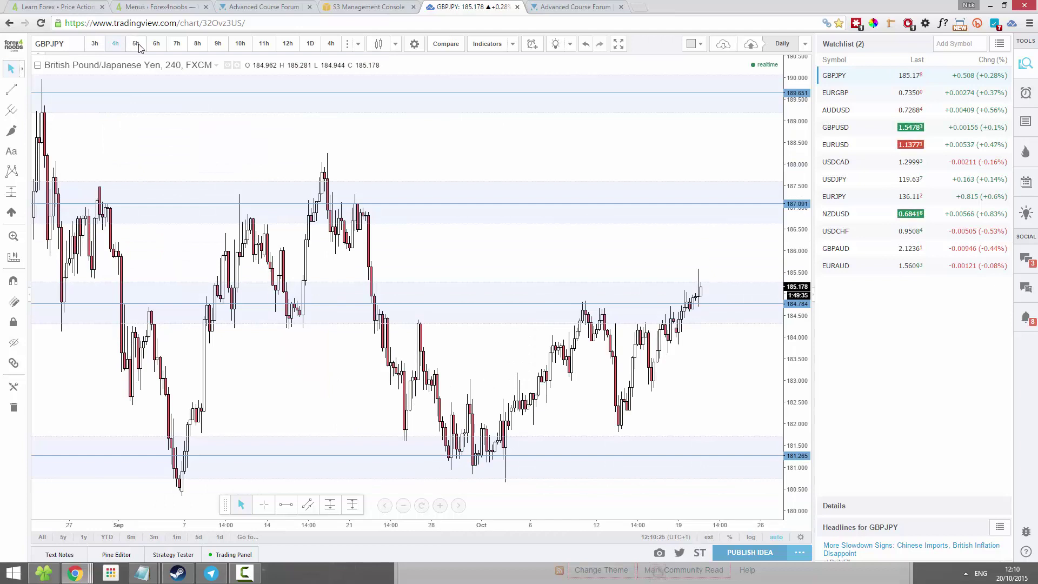
click(135, 43)
click(155, 45)
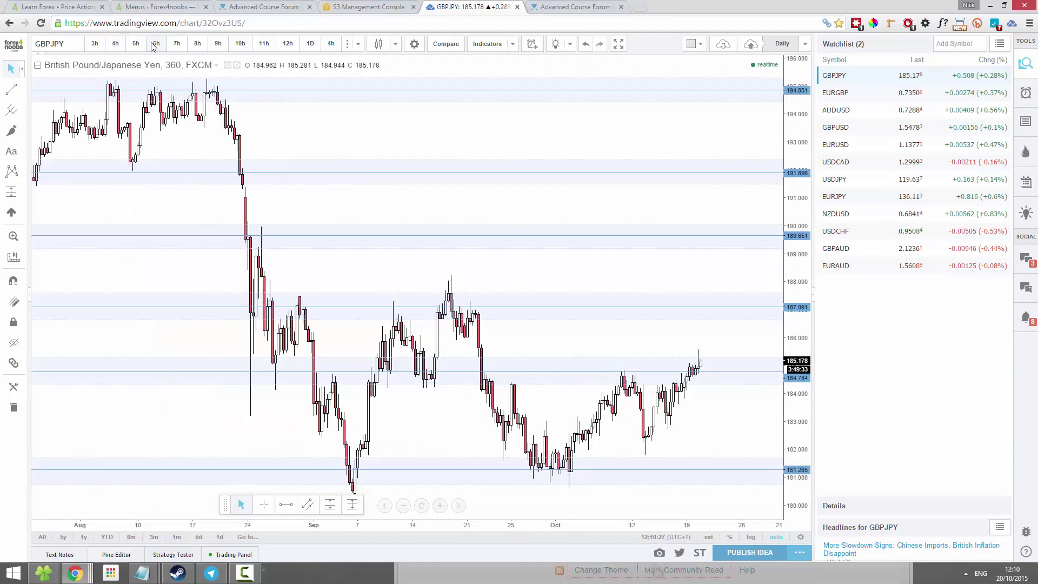
click(176, 44)
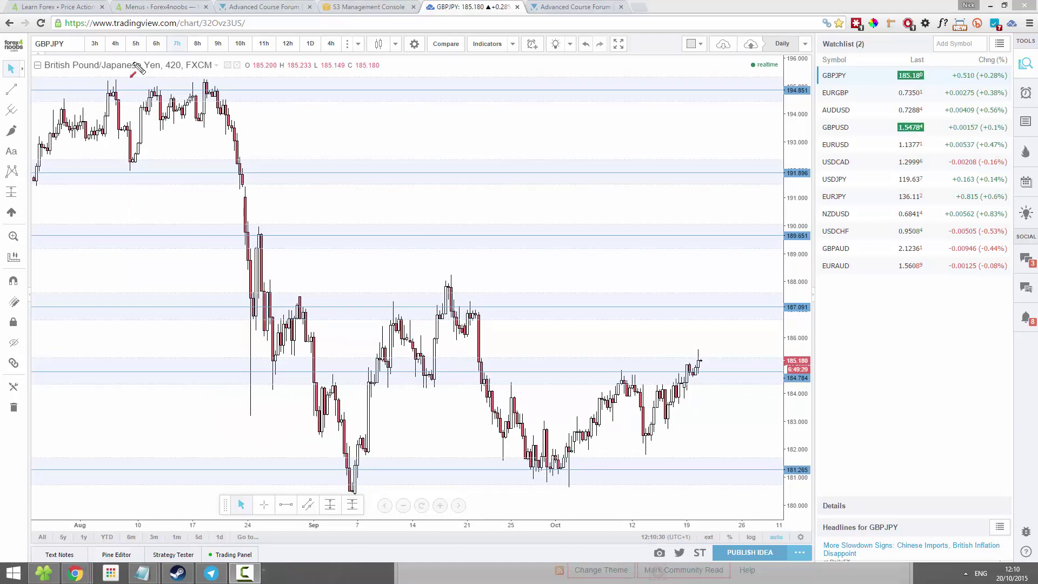
mouse_move(134, 68)
mouse_down()
mouse_move(133, 48)
mouse_move(255, 49)
mouse_up()
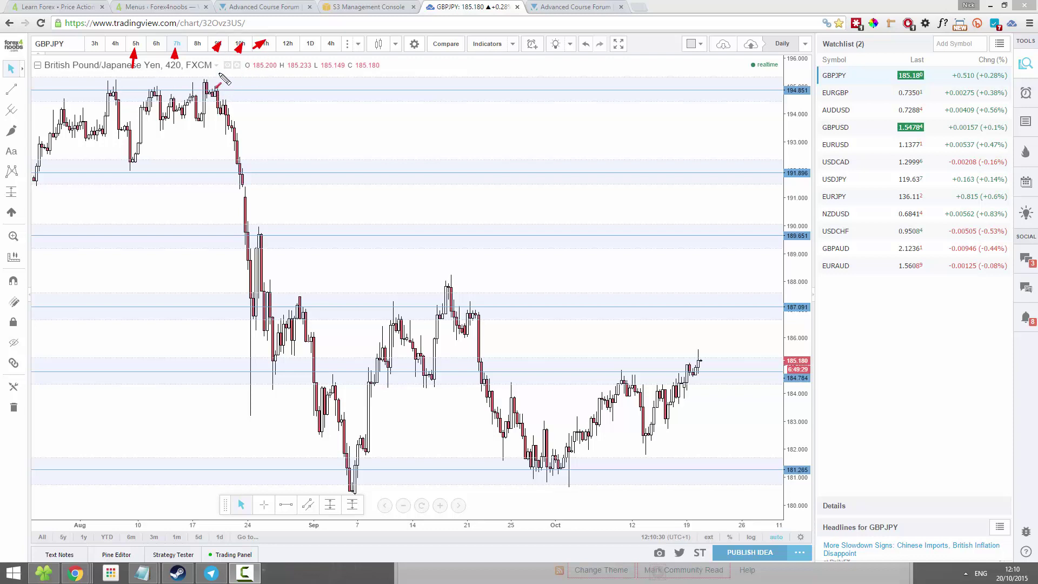
key(Escape)
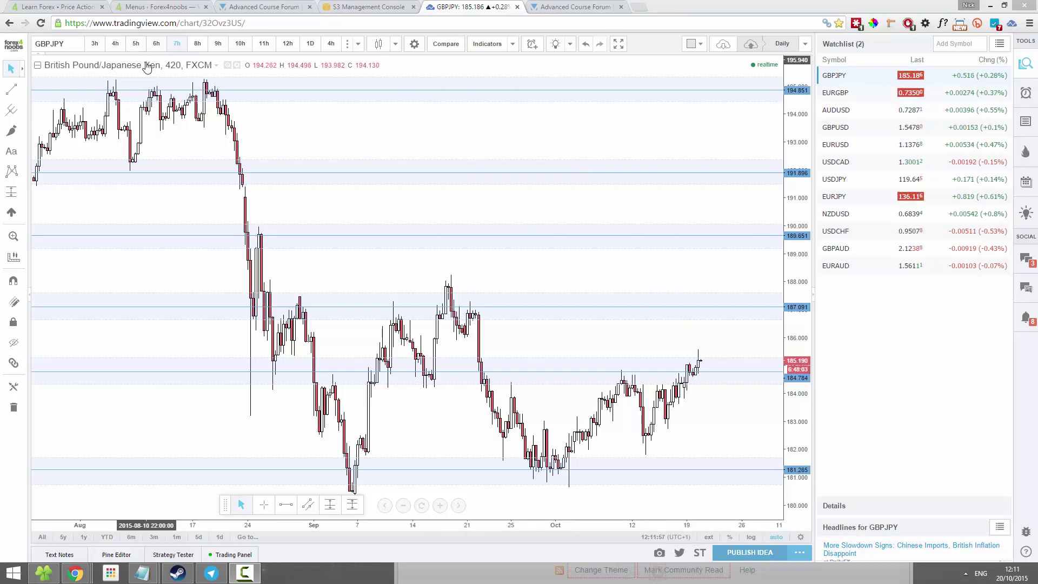
Step GBPJPY through the 8h, 9h, 10h, 11h and 12h timeframes
click(197, 43)
click(217, 43)
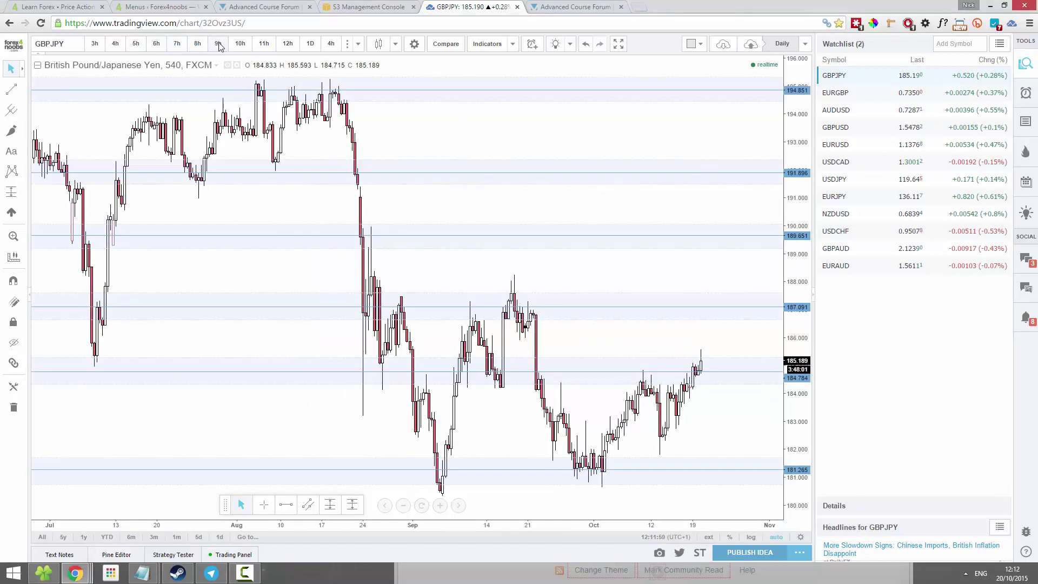
click(238, 45)
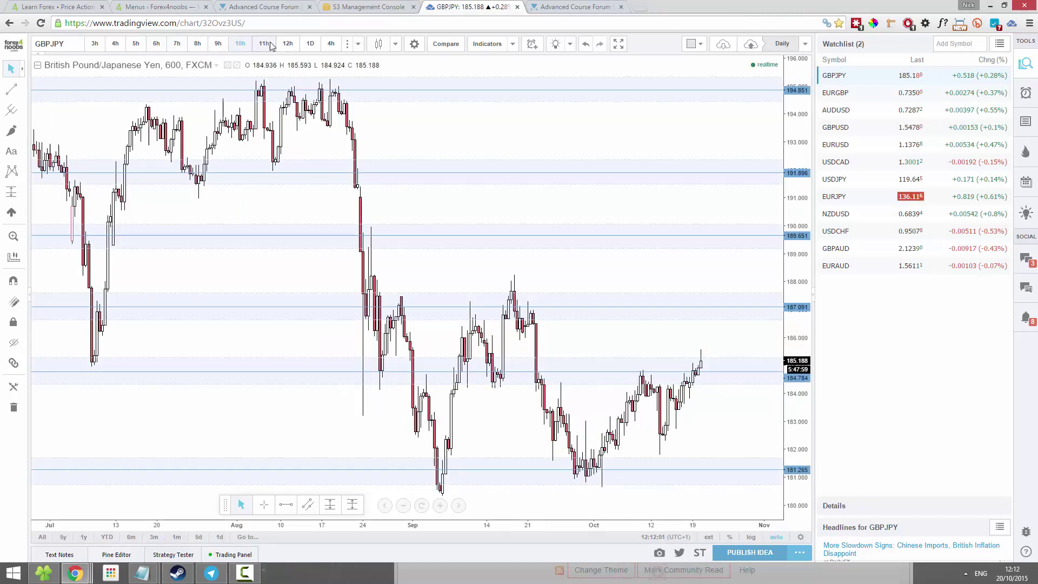
click(269, 44)
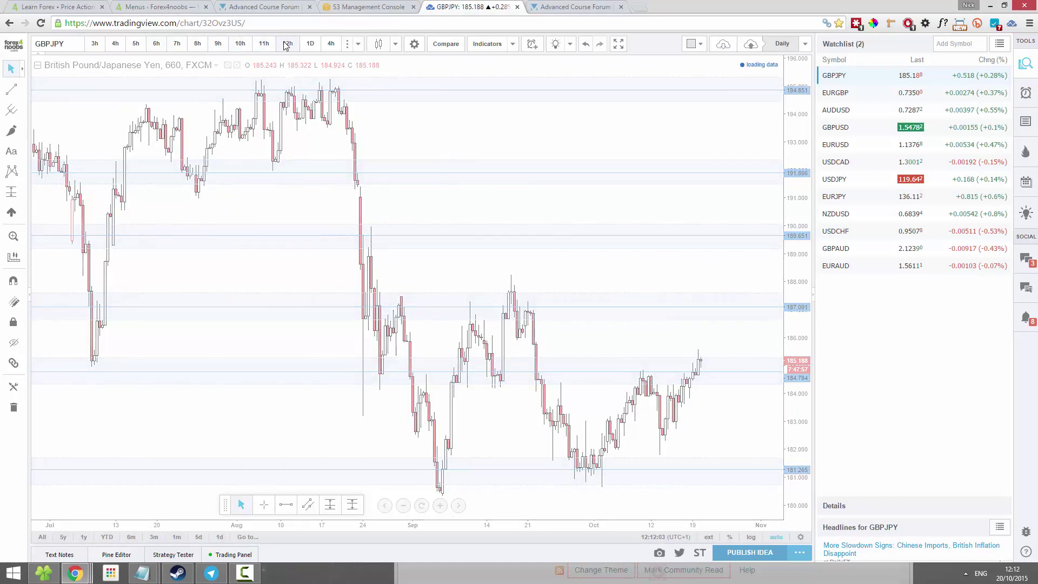
click(286, 45)
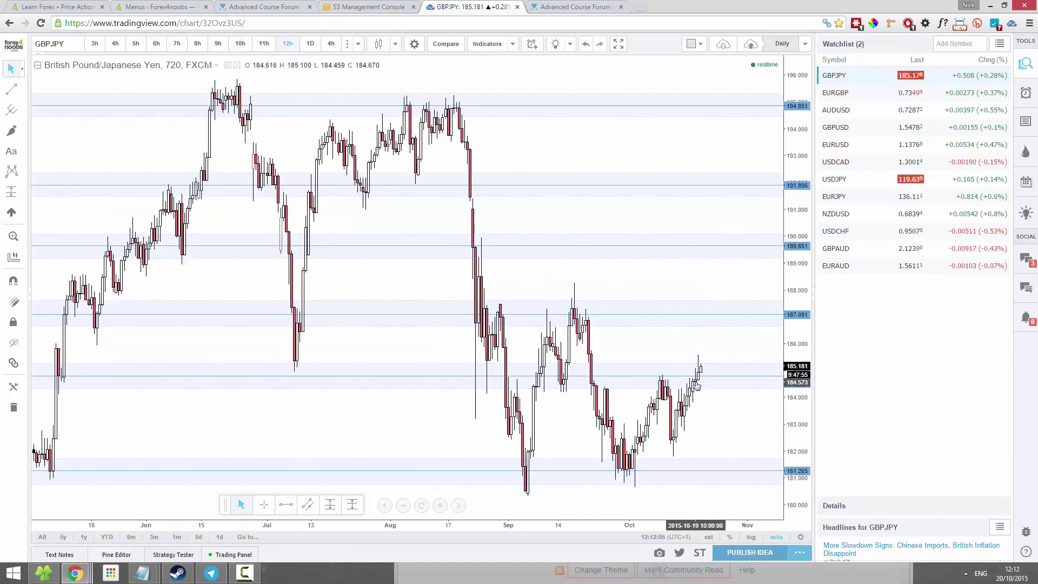
Switch GBPJPY to the daily chart and move its row below EURJPY in the watchlist
scroll(698, 385, up, 5)
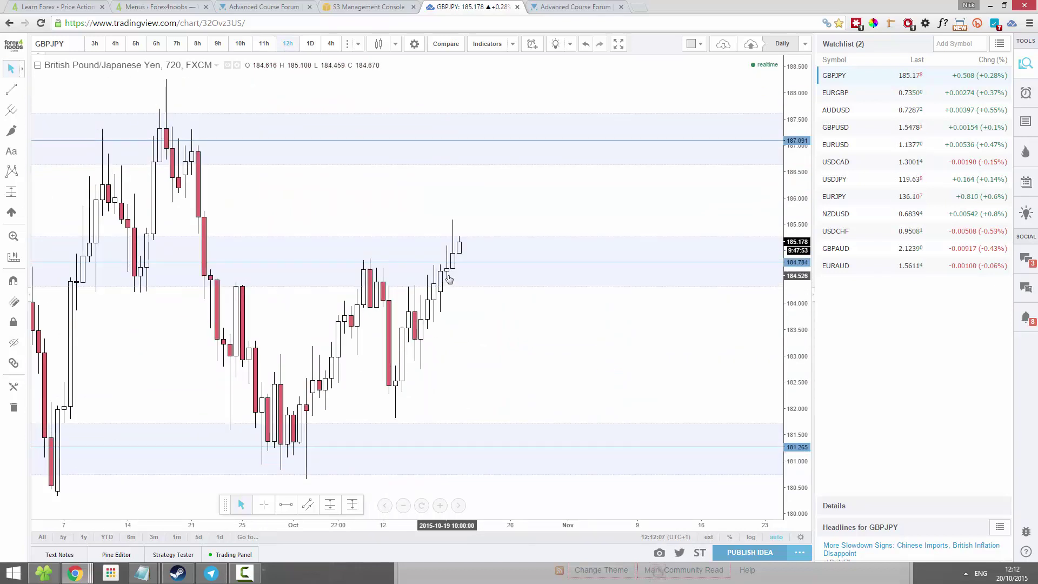
click(310, 44)
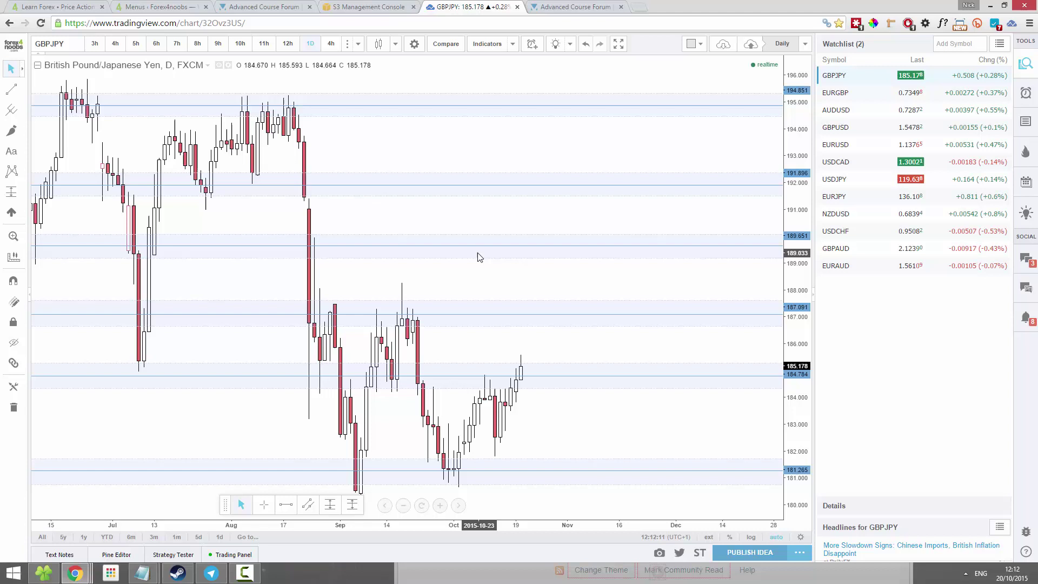
scroll(478, 252, down, 1)
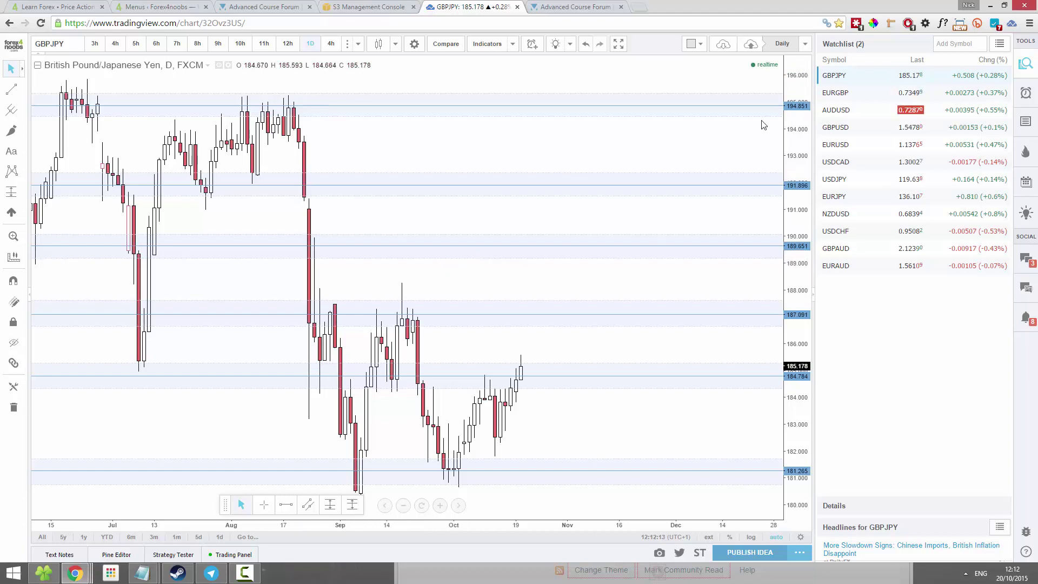
drag(827, 81, 861, 201)
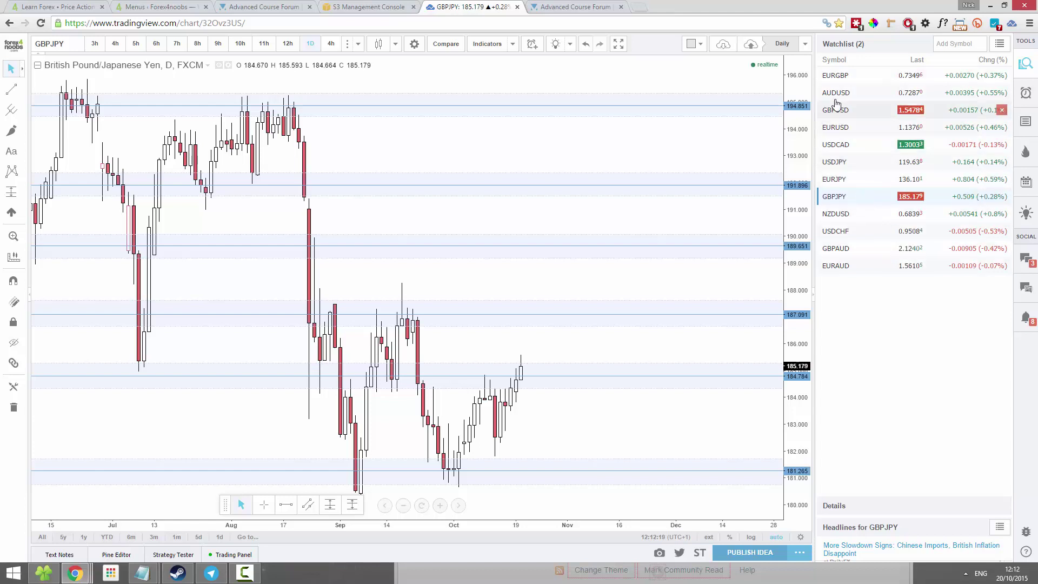
Open EURGBP and step it through the 3h to 8h timeframes
click(842, 79)
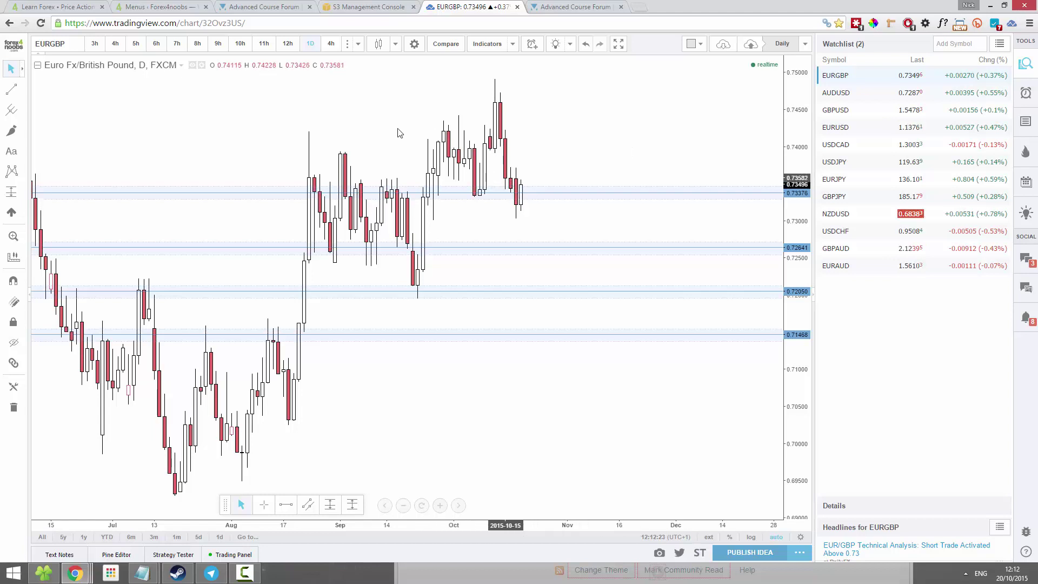
click(94, 44)
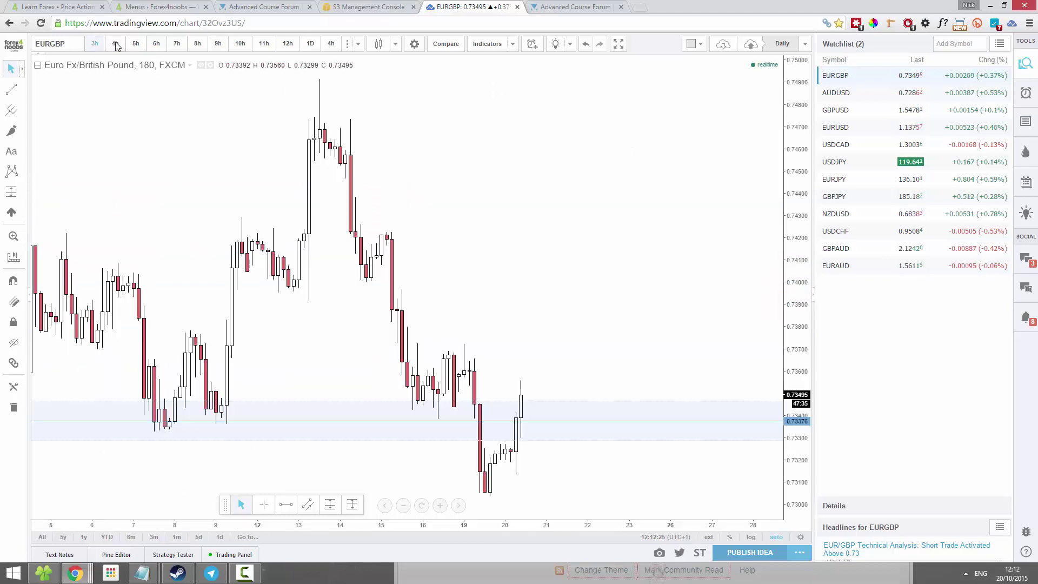
click(115, 43)
click(136, 43)
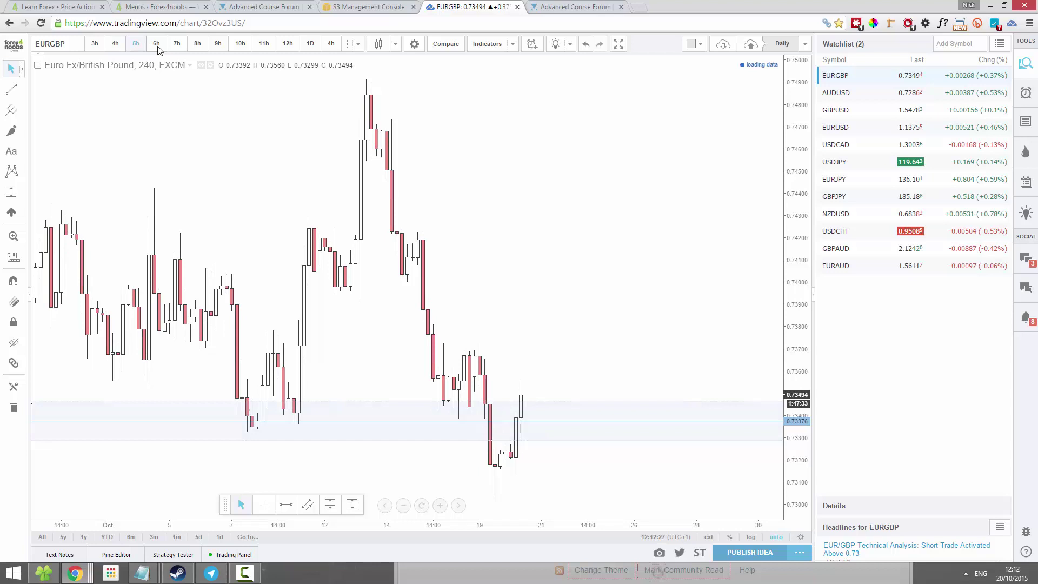
click(157, 43)
click(177, 43)
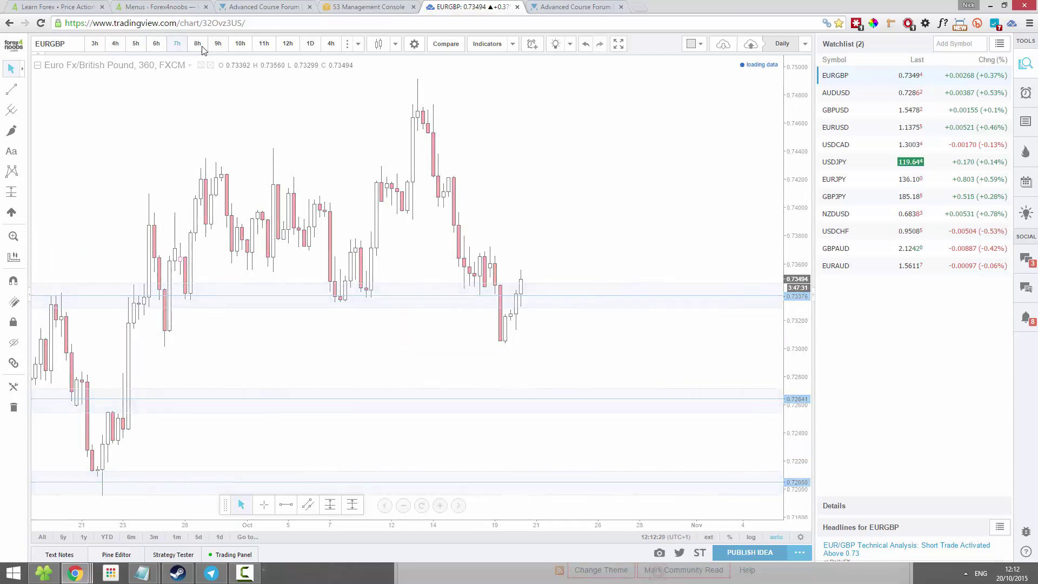
click(197, 43)
Take EURGBP from 9h through daily, move it to the watchlist bottom, and open AUDUSD
click(218, 45)
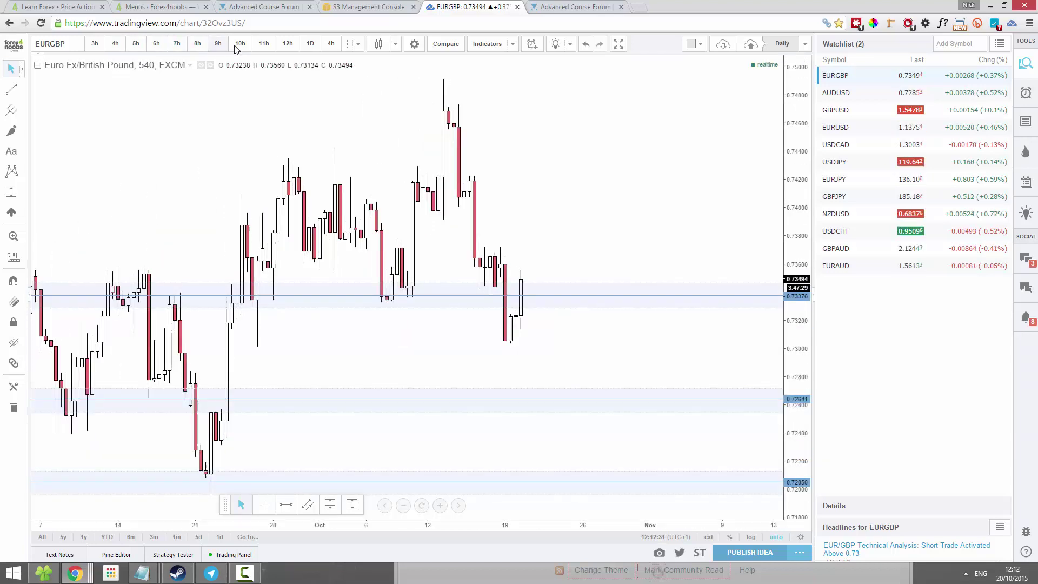
click(241, 45)
click(267, 45)
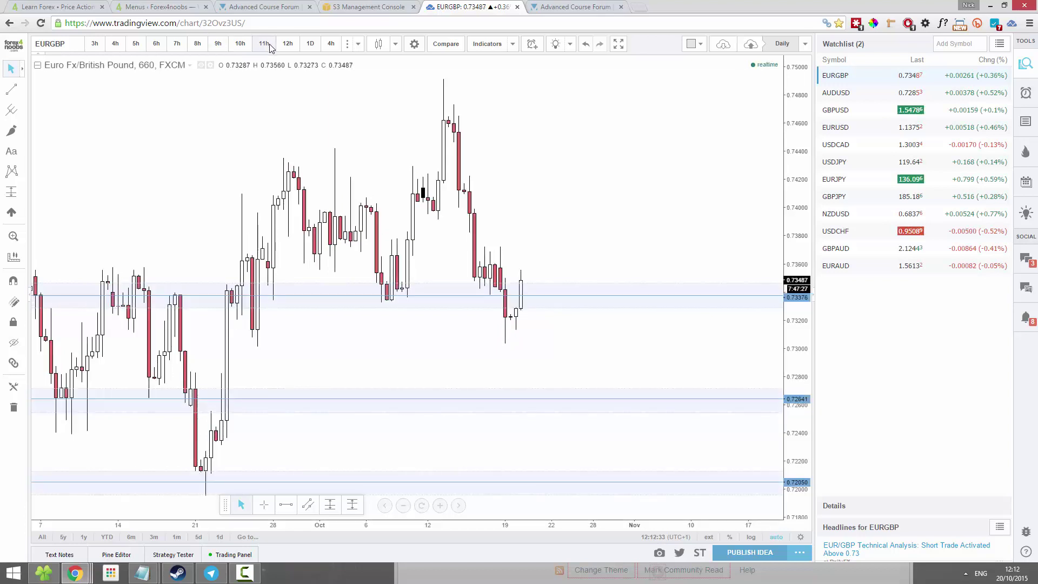
click(289, 44)
click(311, 44)
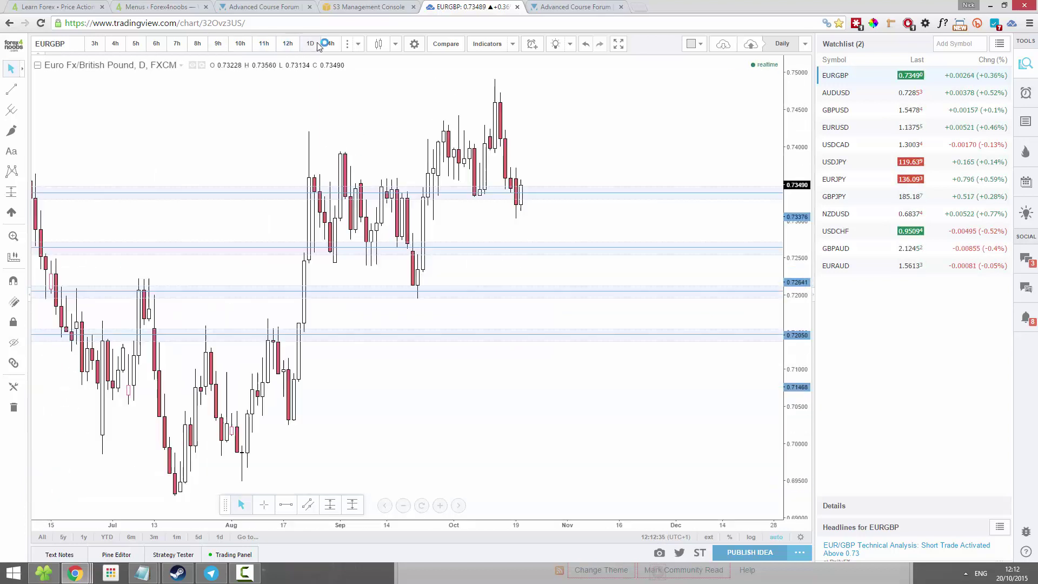
drag(846, 75, 902, 272)
click(832, 75)
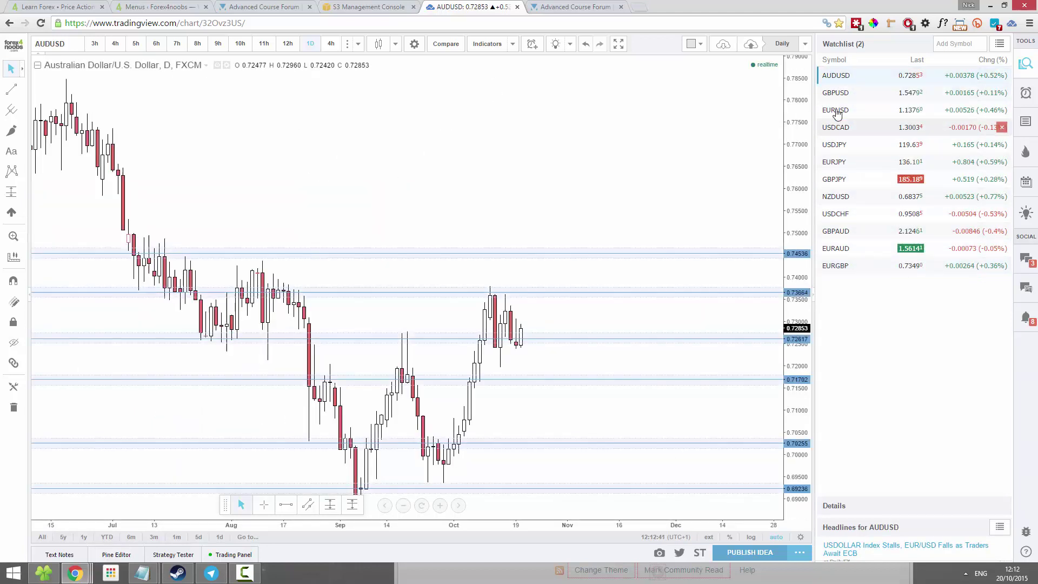
Drag AUDUSD below EURUSD in the watchlist and quit Telegram from the system tray
mouse_move(846, 119)
mouse_down()
mouse_move(843, 81)
mouse_move(837, 111)
mouse_up()
drag(836, 75, 851, 119)
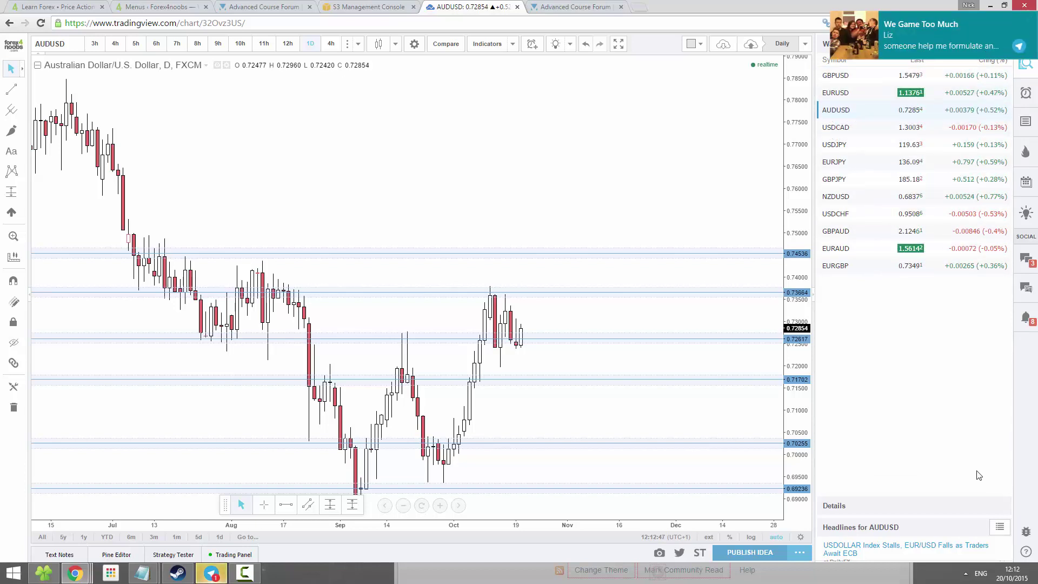
click(966, 573)
right_click(991, 488)
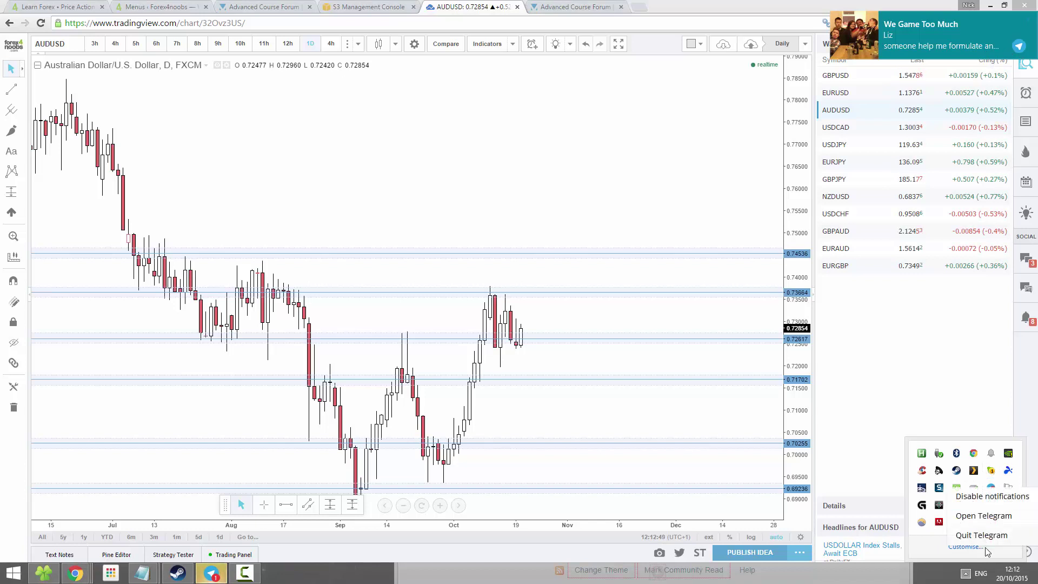
click(982, 536)
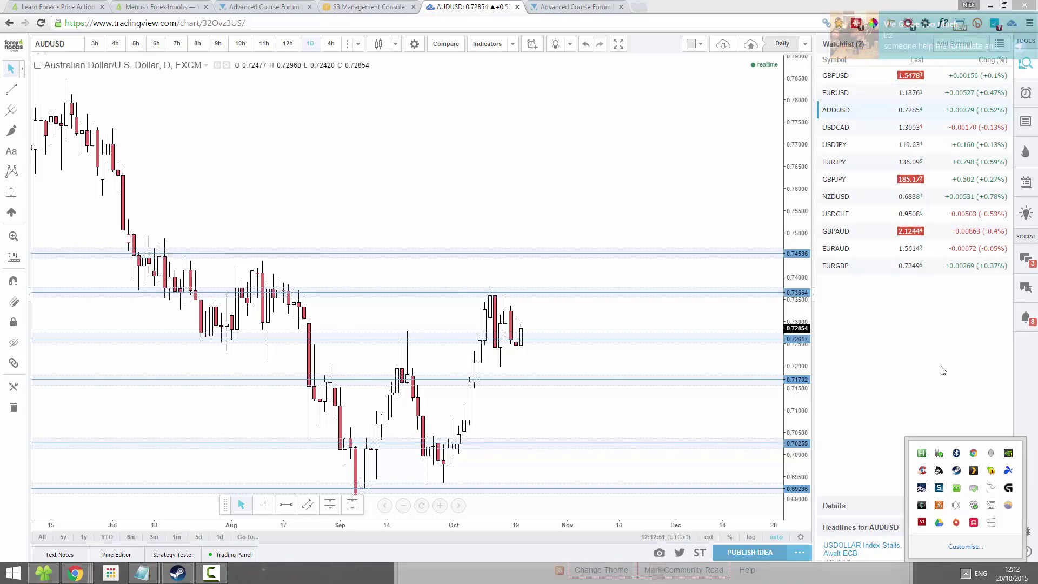
Open GBPUSD and step it through the 4h to 8h timeframes
click(838, 76)
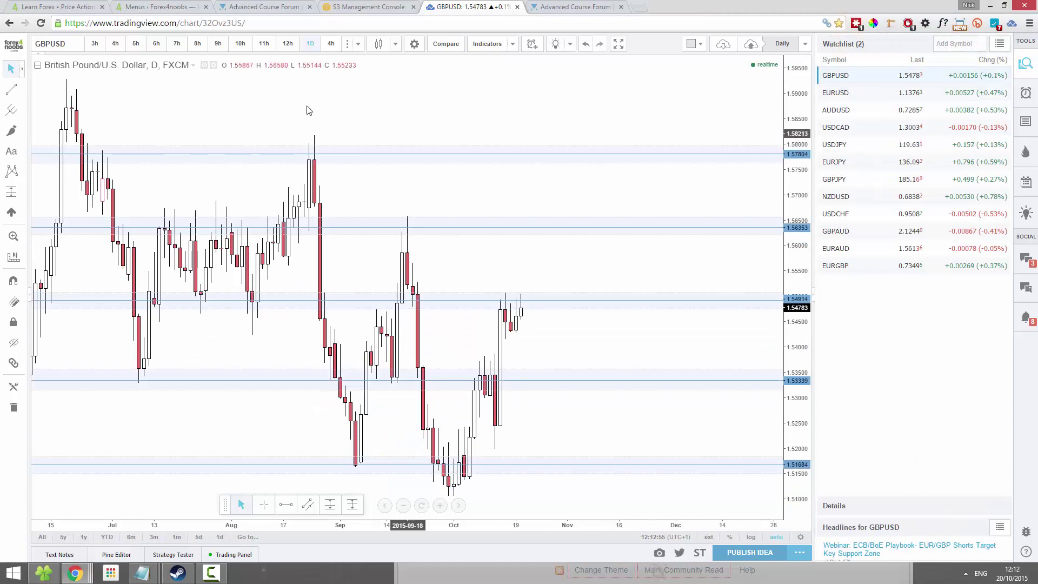
click(114, 44)
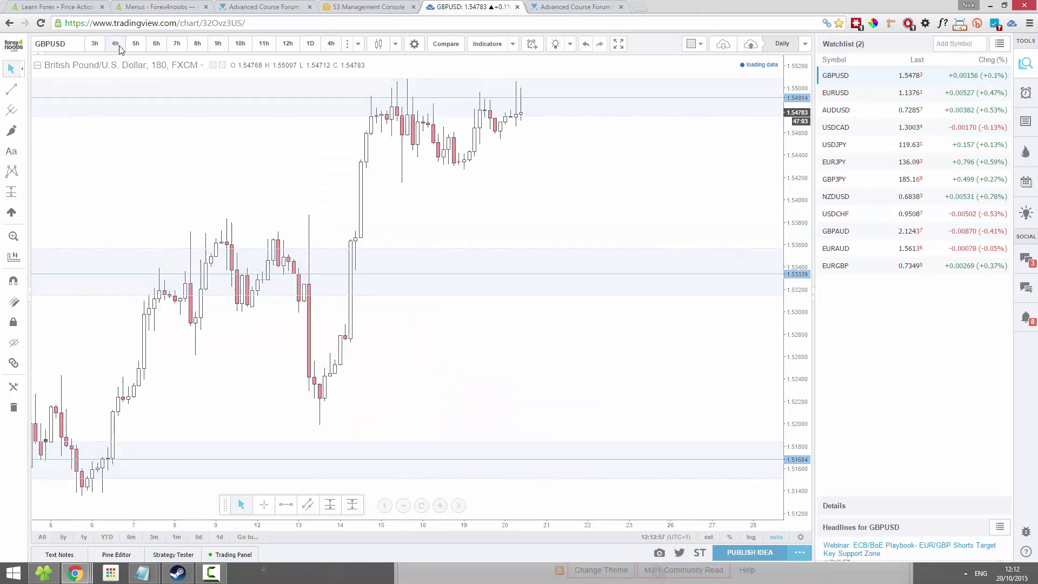
click(135, 44)
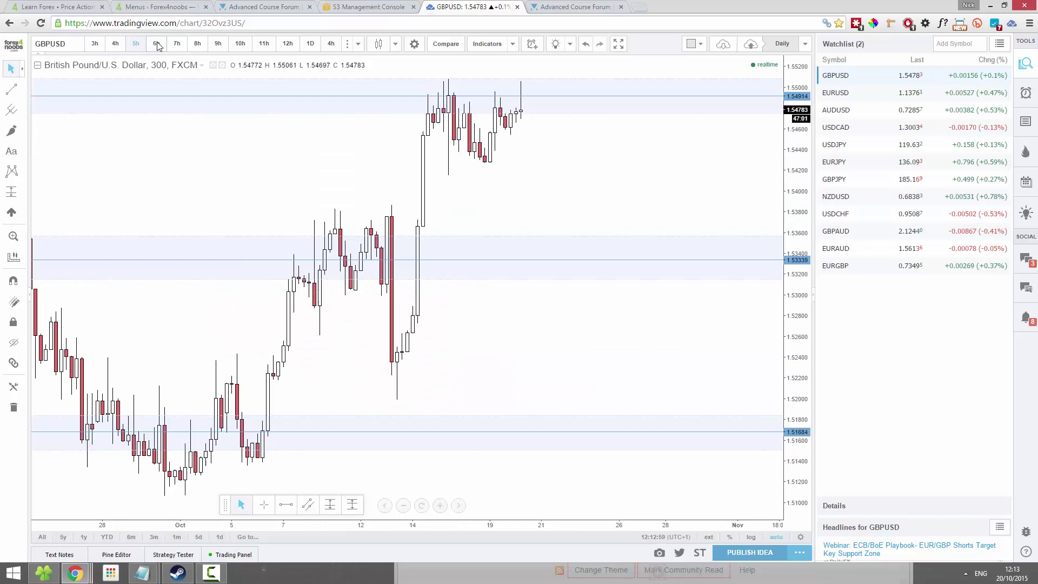
click(157, 43)
click(177, 44)
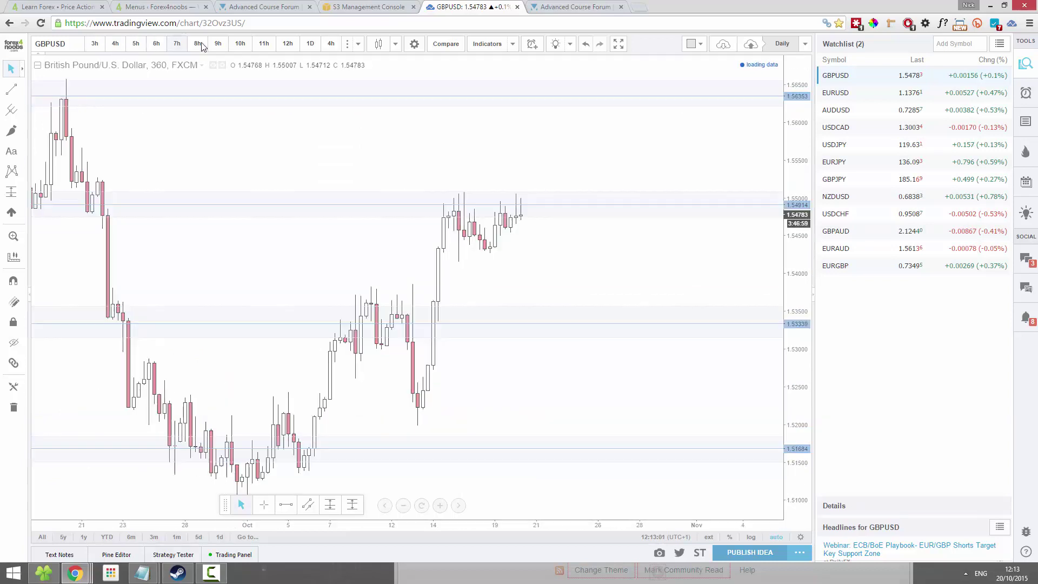
click(198, 44)
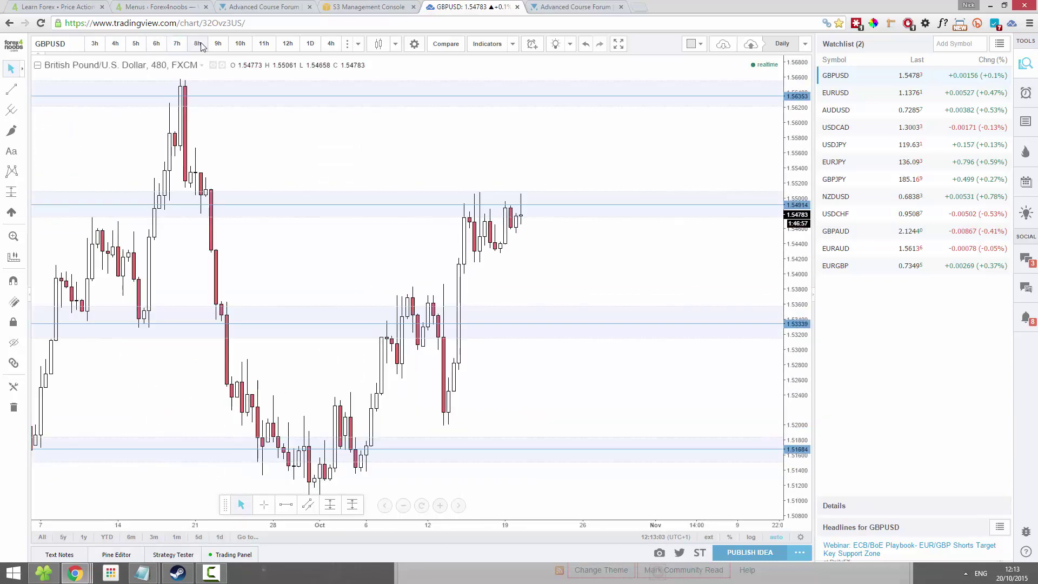
Take GBPUSD from 9h through 12h to daily, then open the EURUSD chart
click(218, 43)
click(240, 44)
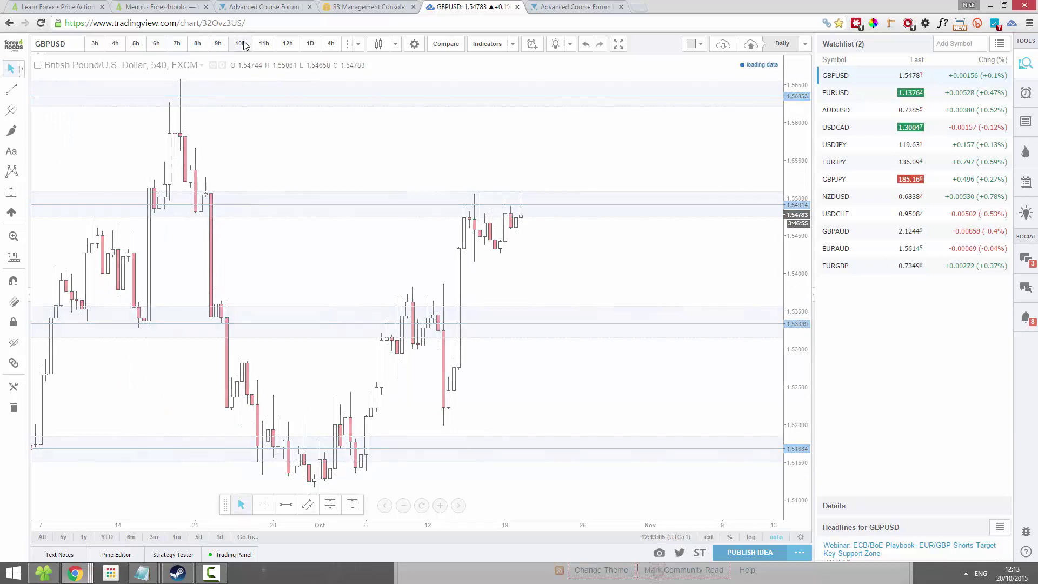
click(264, 44)
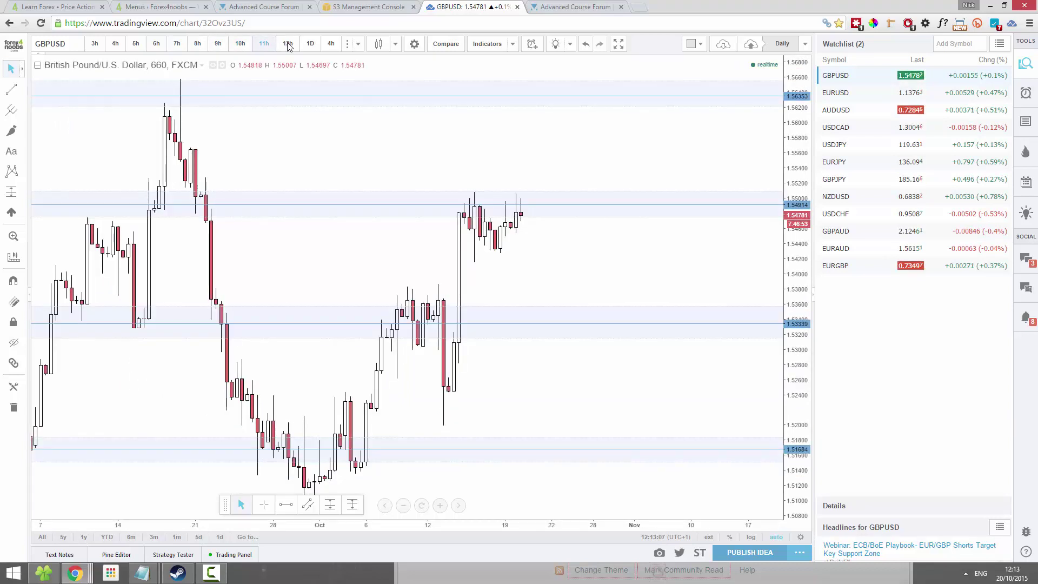
click(288, 44)
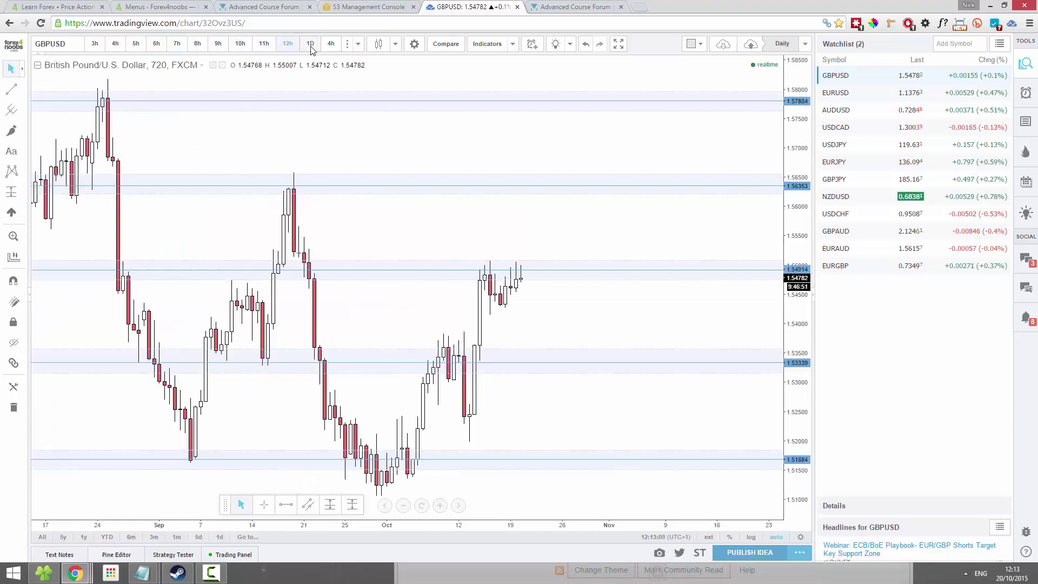
click(311, 46)
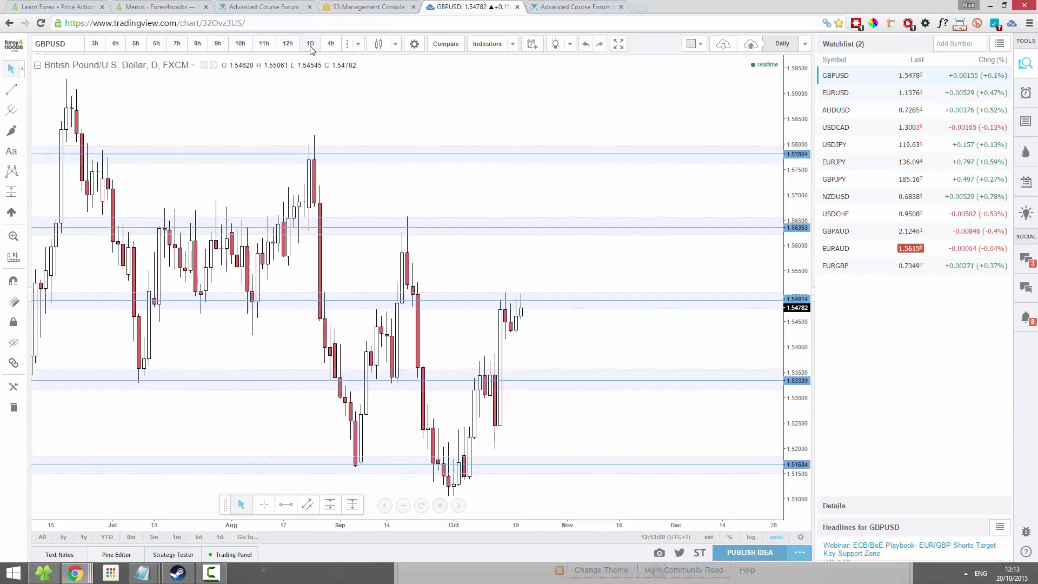
click(841, 93)
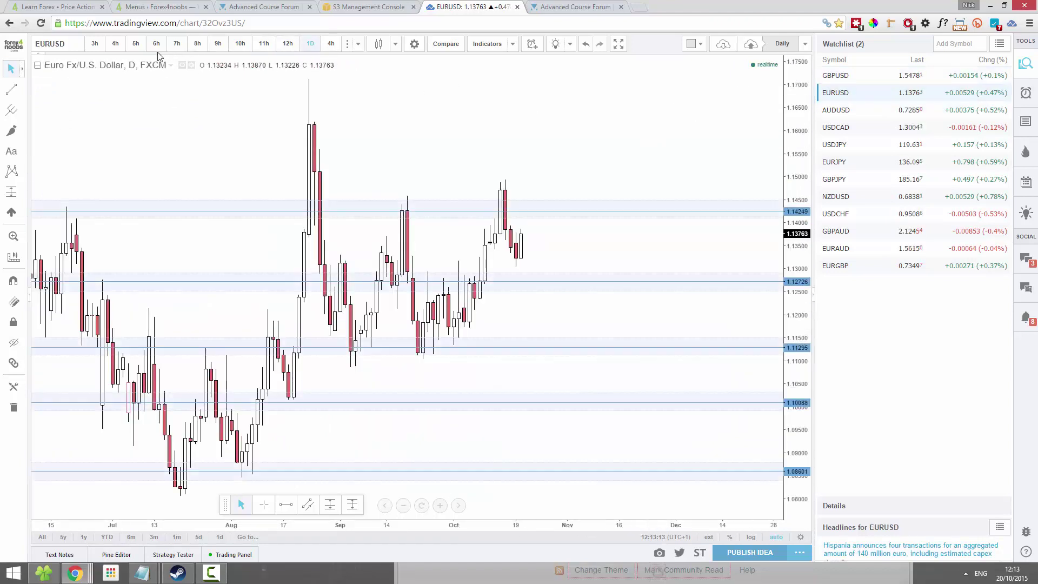
click(96, 45)
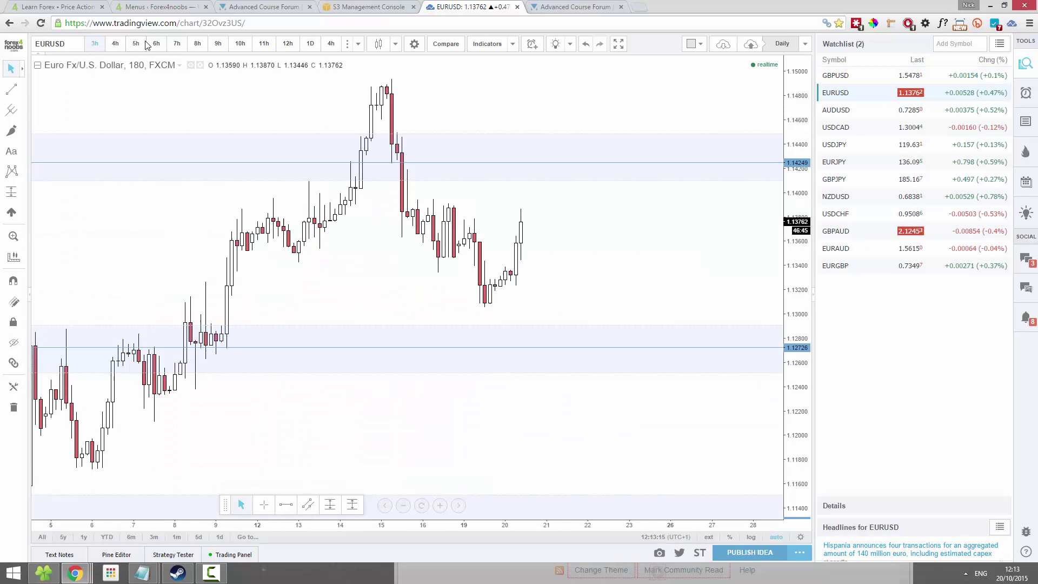
click(116, 44)
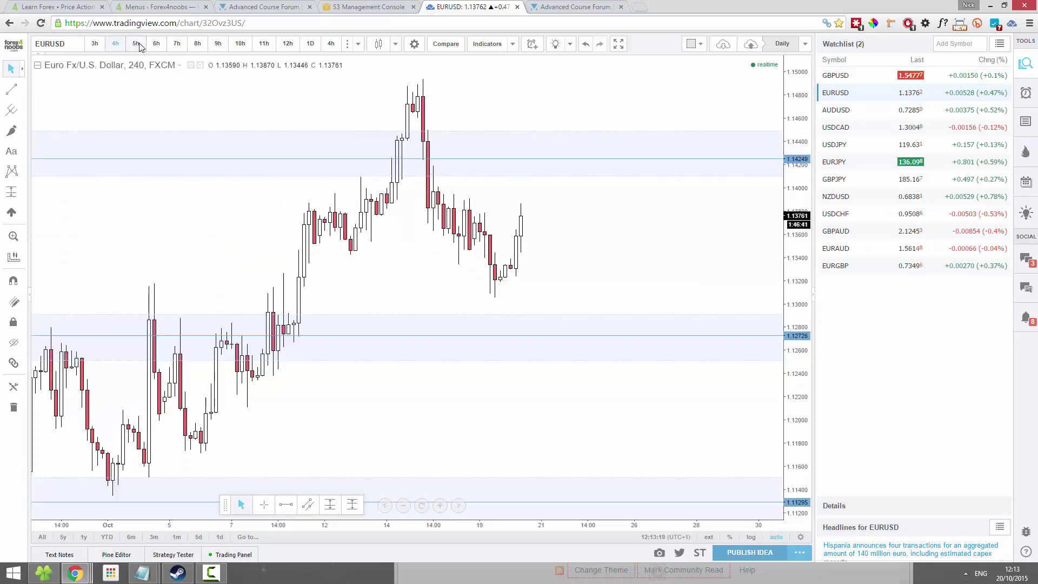
click(136, 44)
click(156, 43)
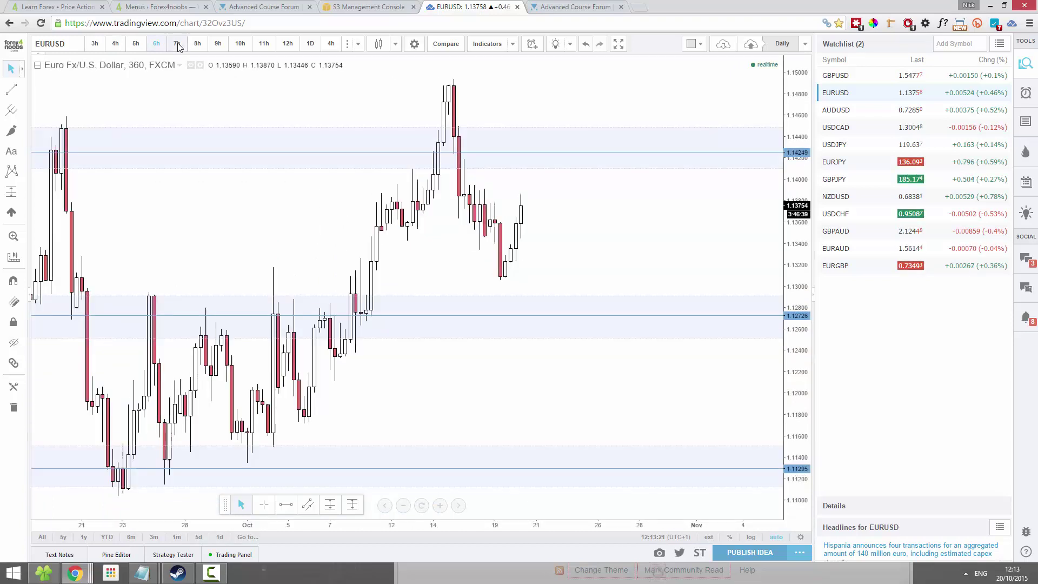
click(177, 44)
click(197, 44)
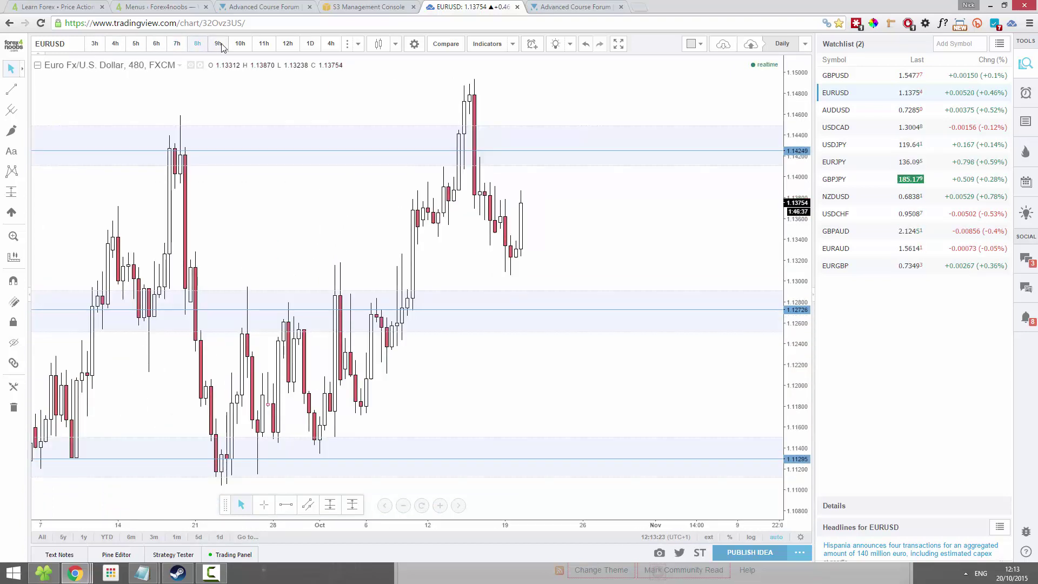
click(217, 44)
click(246, 45)
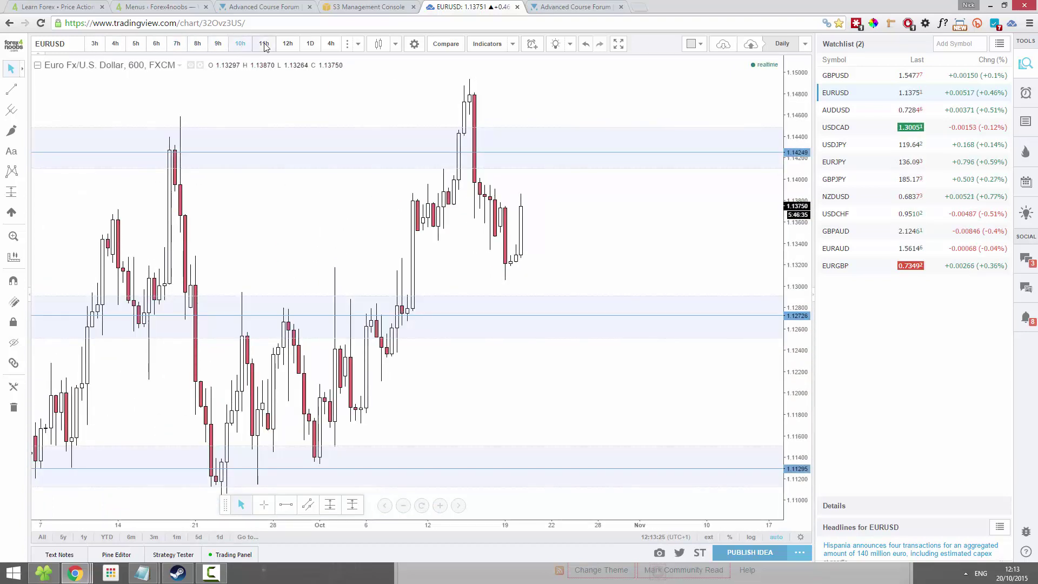
click(264, 46)
click(288, 45)
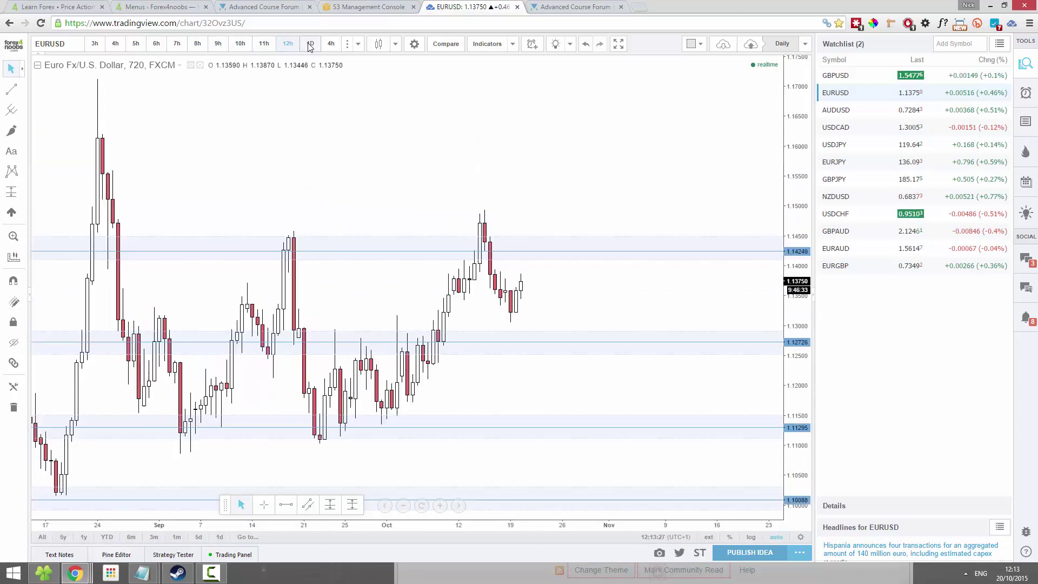
click(309, 44)
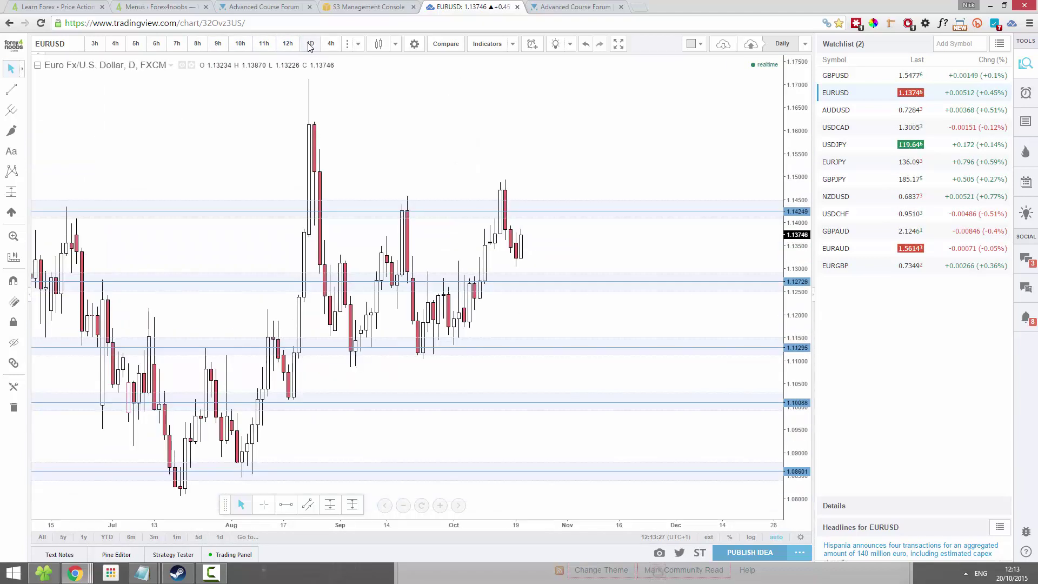
Open AUDUSD and step through 3h, 4h, 5h, 6h, 7h, 9h, 10h, 11h, 12h, then daily
click(851, 116)
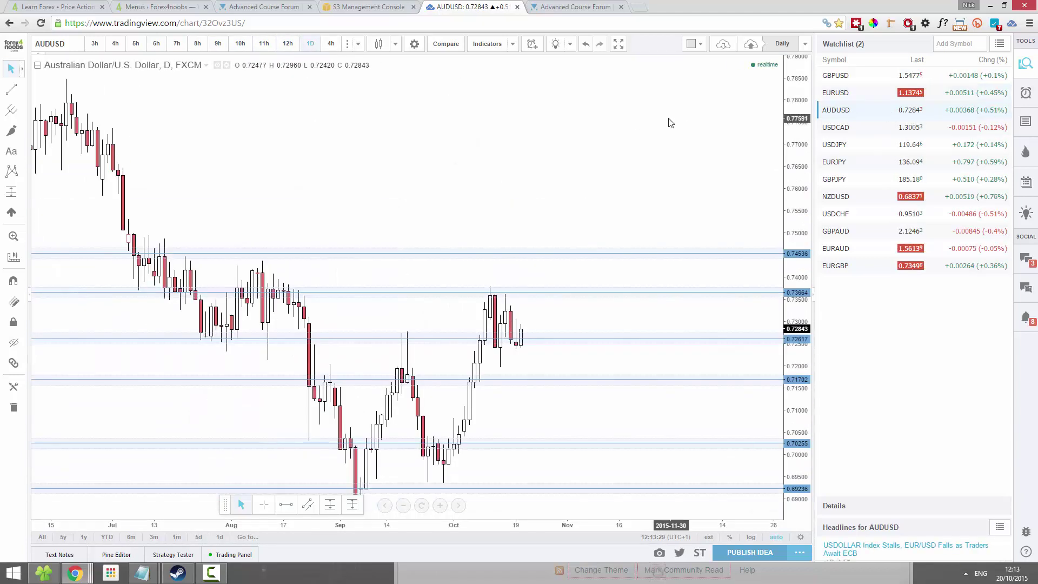
click(95, 45)
click(117, 46)
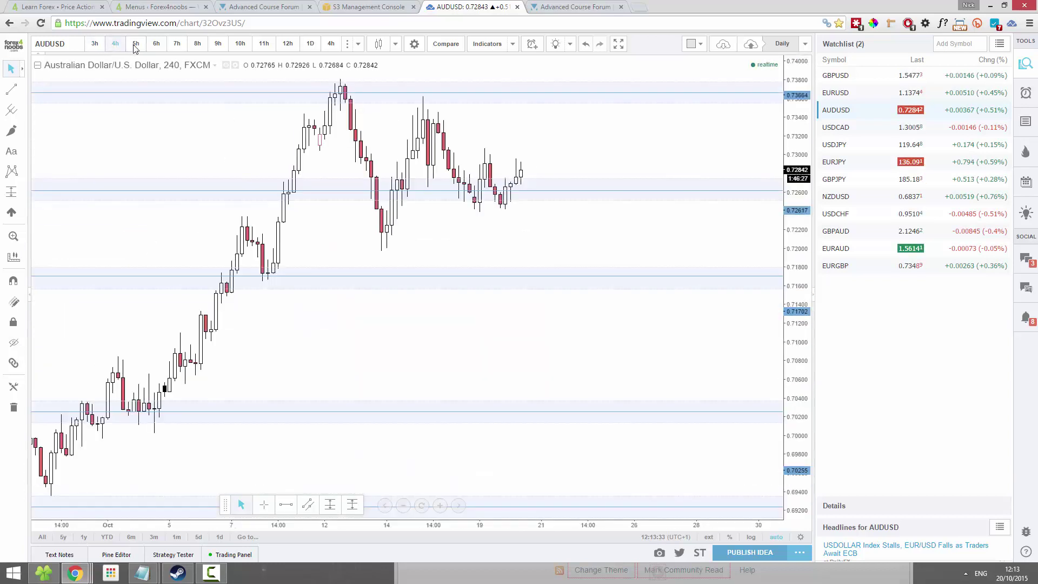
click(136, 44)
click(157, 44)
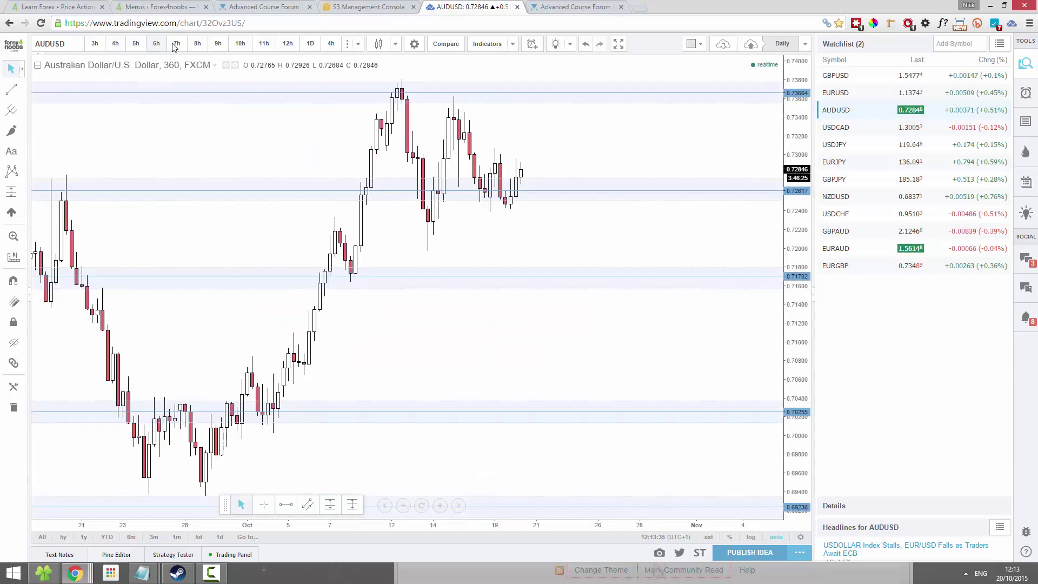
click(177, 44)
click(218, 44)
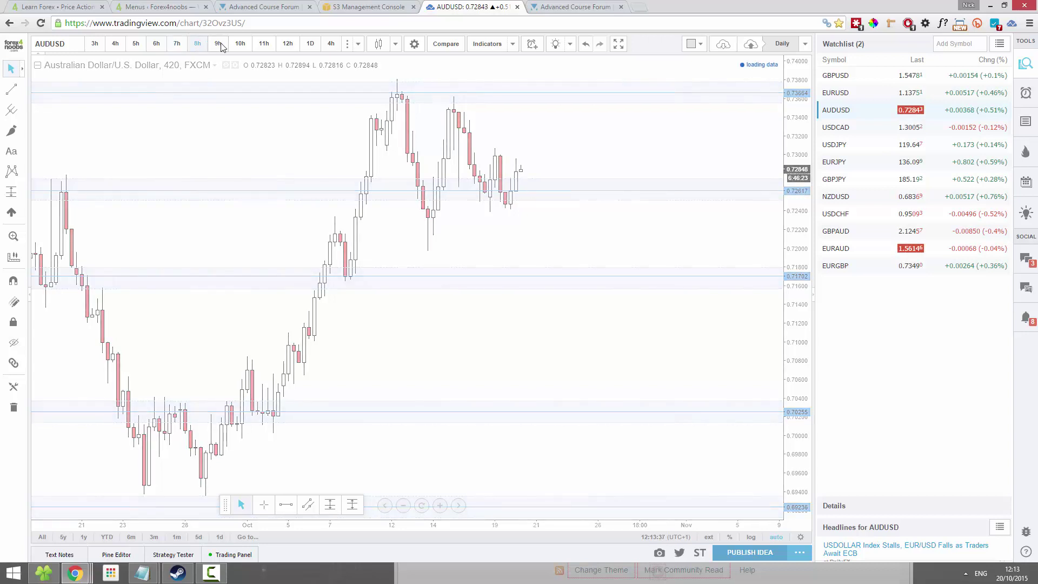
click(241, 44)
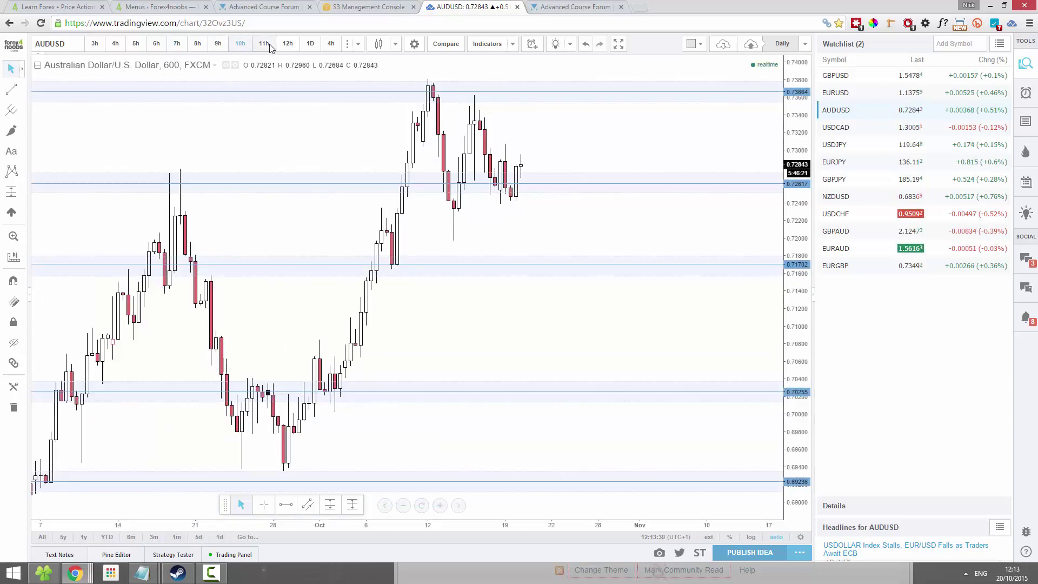
click(264, 44)
click(287, 45)
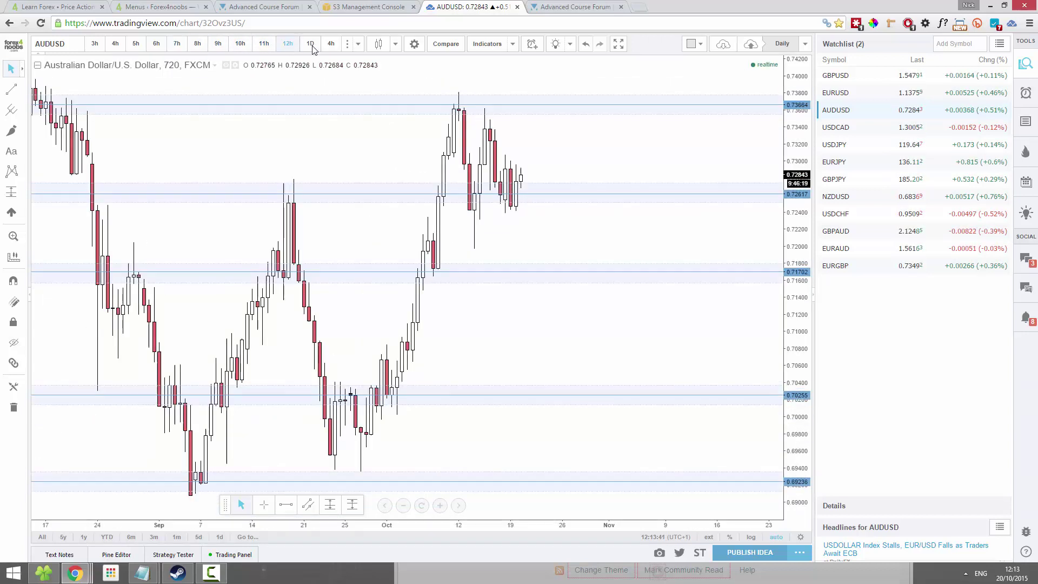
click(310, 44)
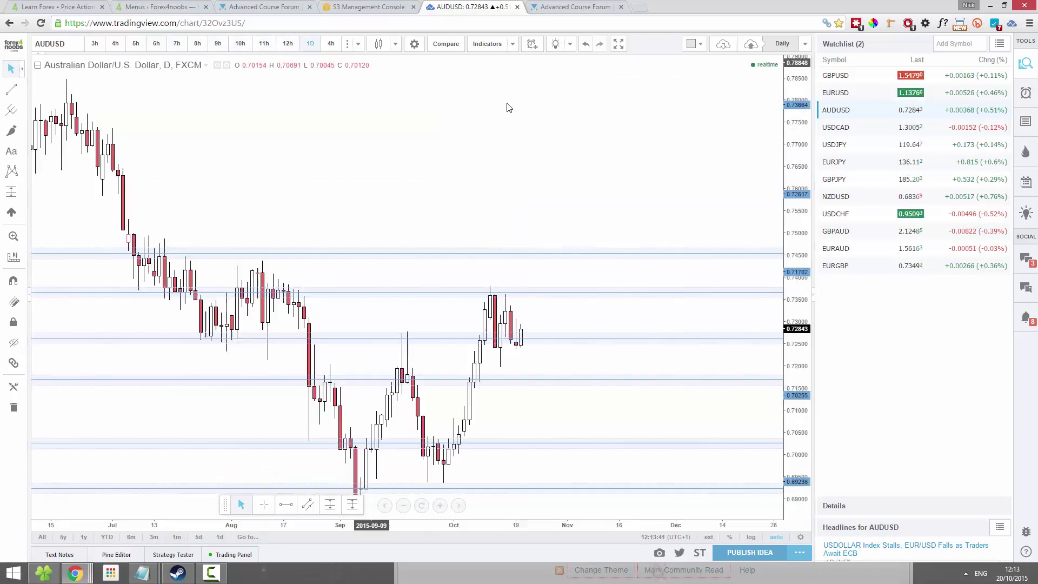
Open USDCAD and step it through the 3h to 7h timeframes
click(828, 129)
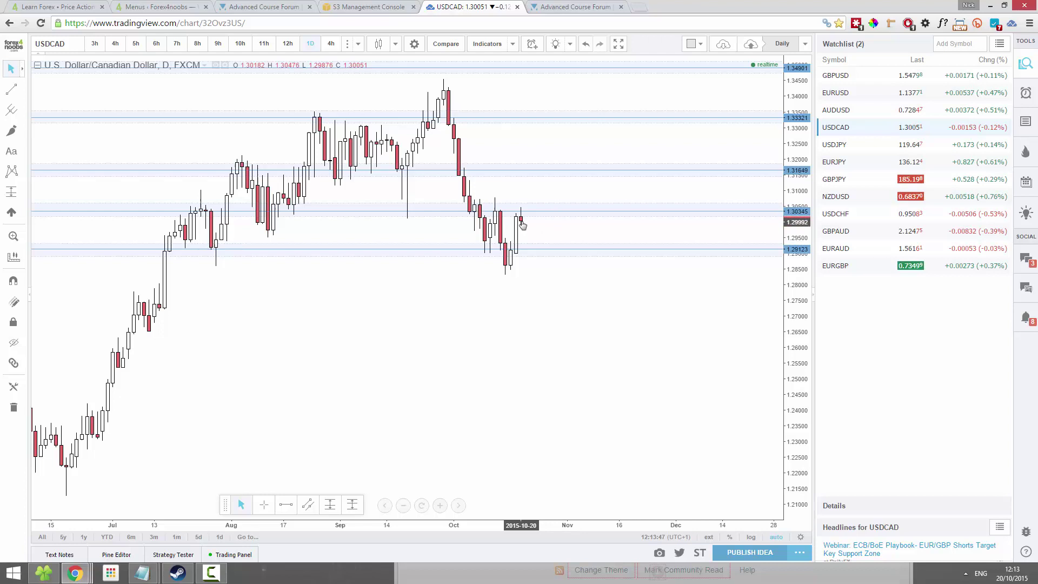
click(92, 45)
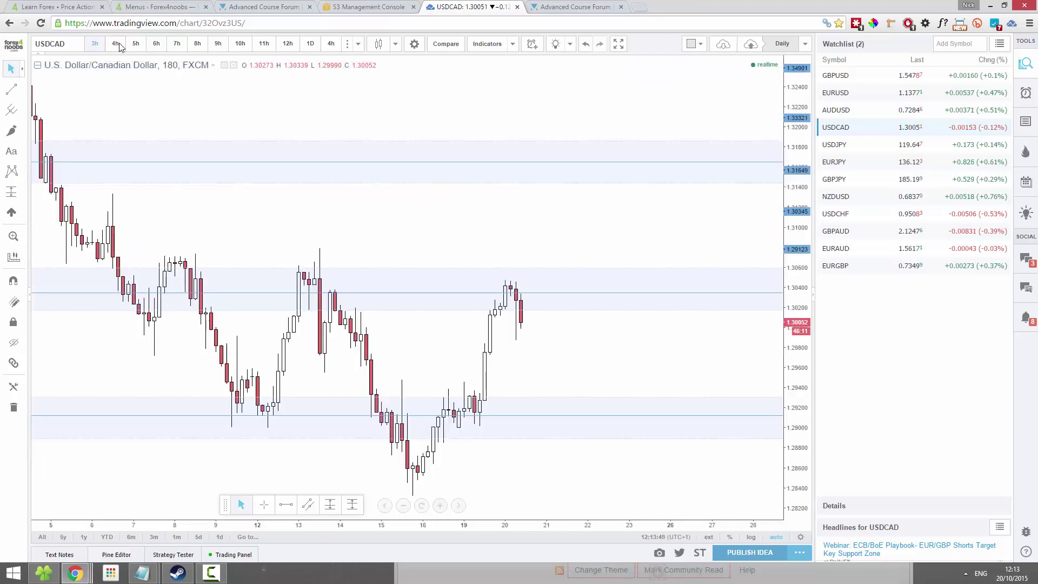
click(116, 45)
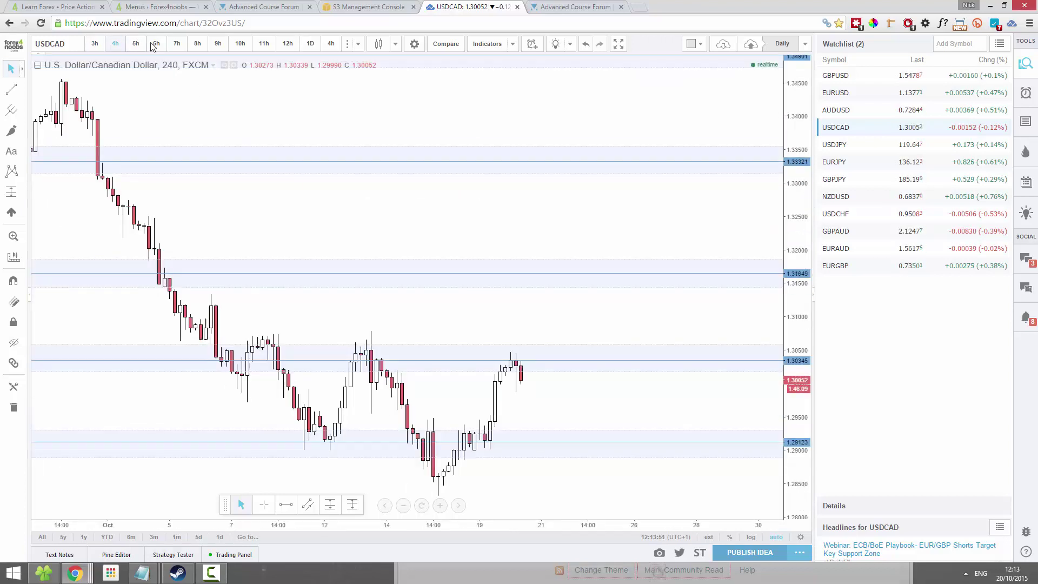
click(136, 44)
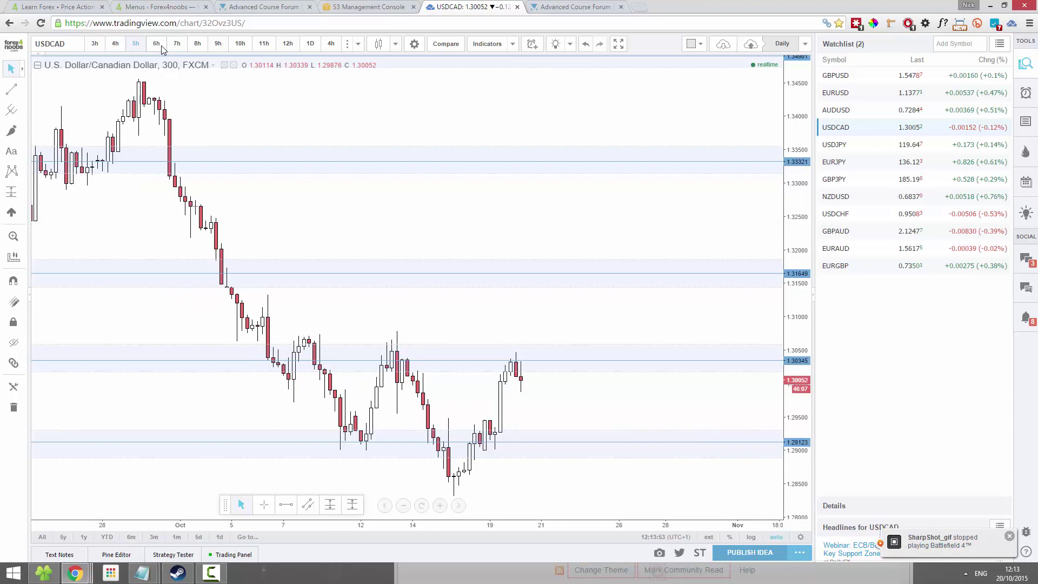
click(161, 48)
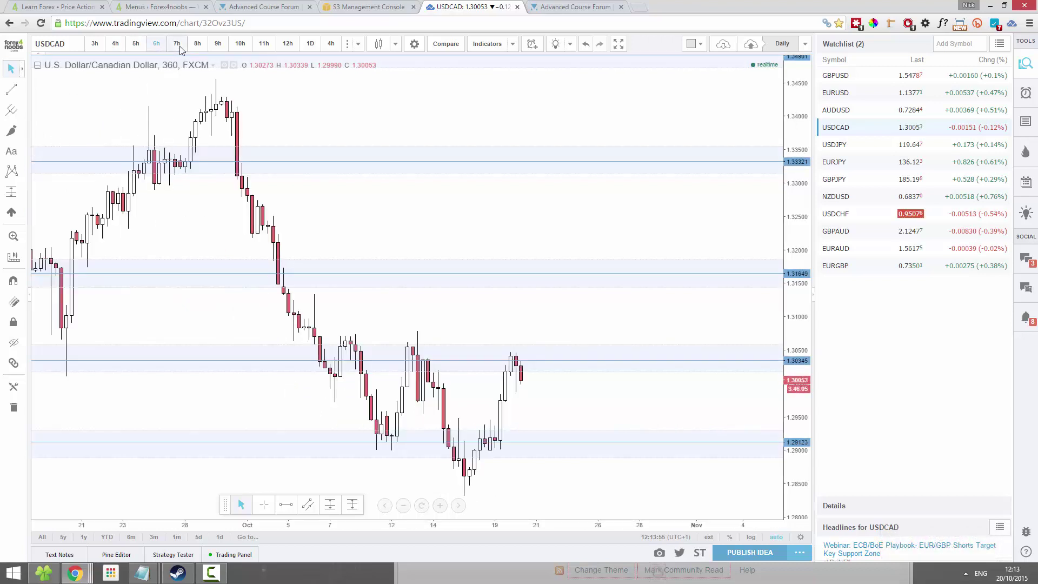
click(177, 46)
Take USDCAD from 8h through 12h to daily and compress the price scale
click(197, 44)
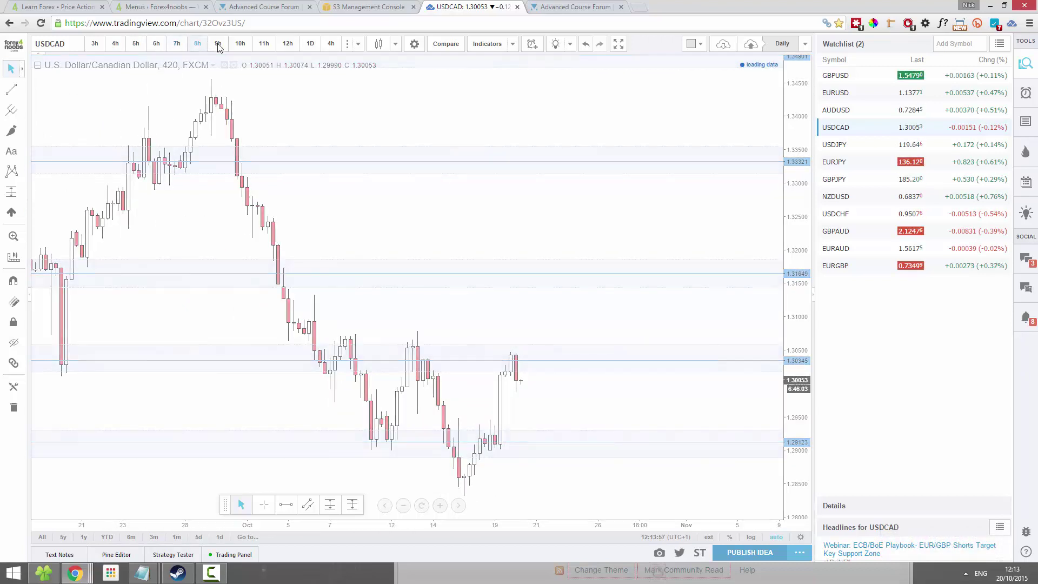
click(218, 44)
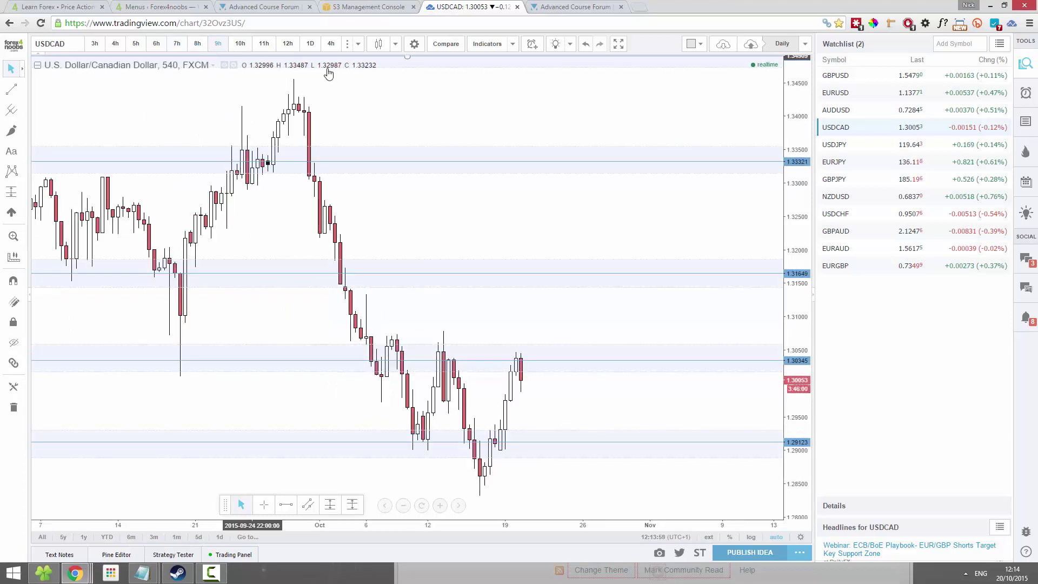
click(240, 45)
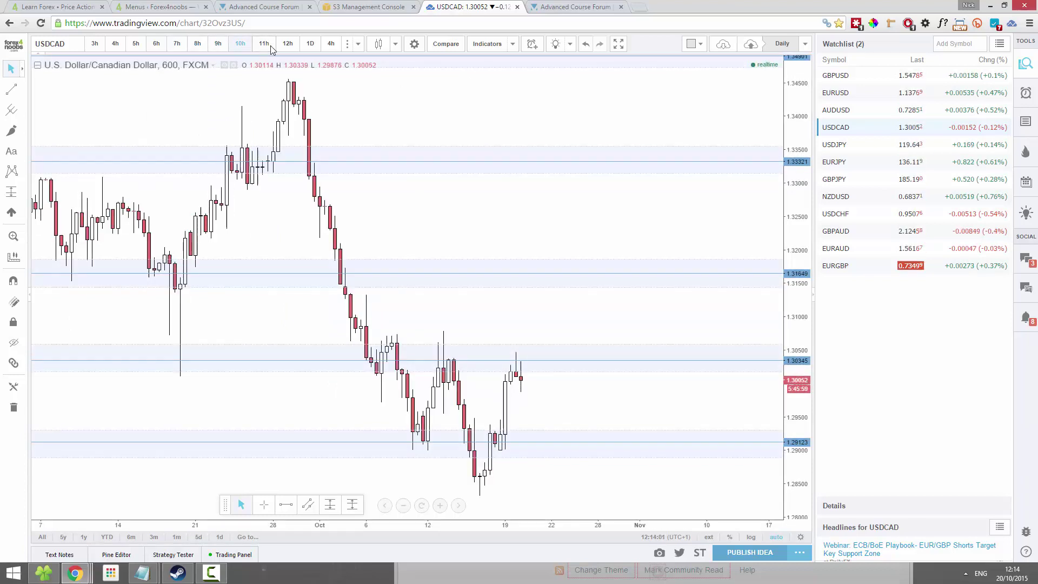
click(264, 44)
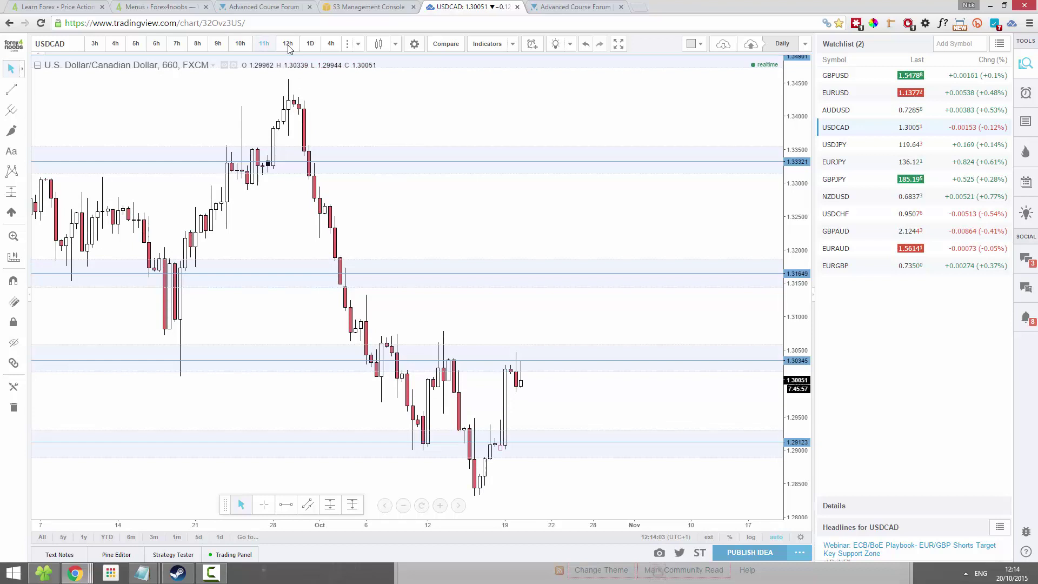
click(288, 45)
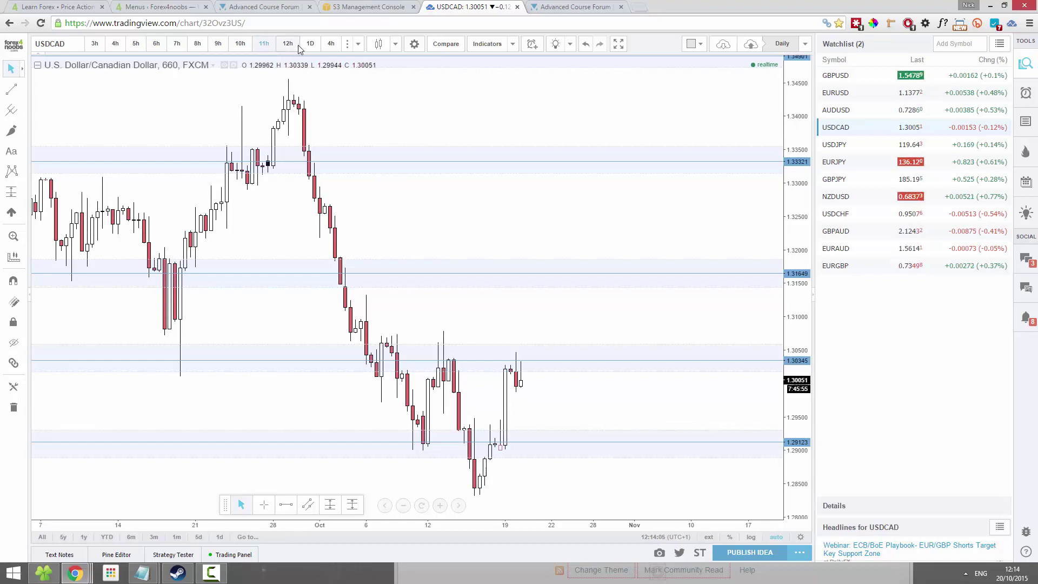
click(319, 47)
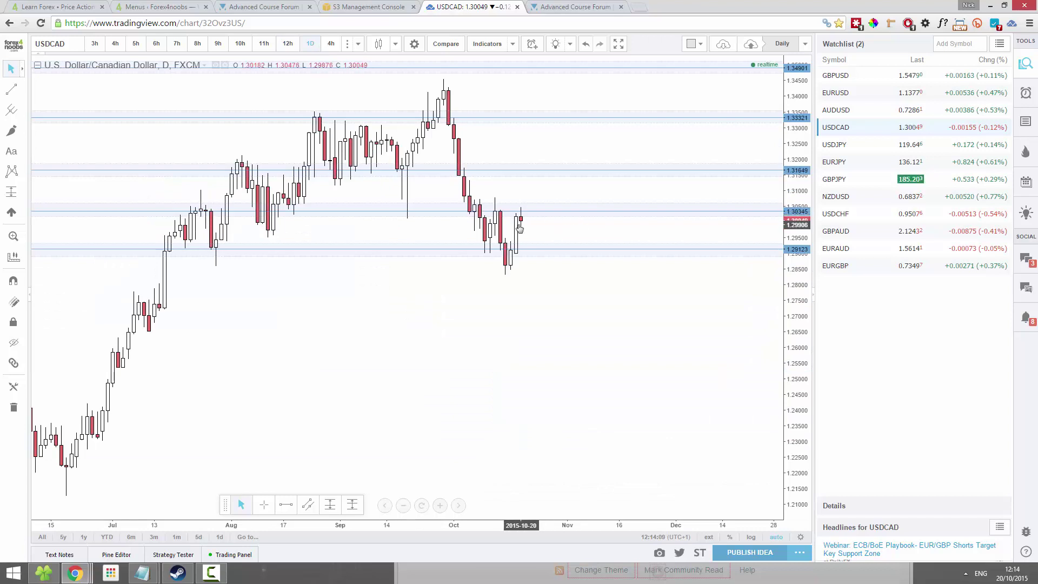
scroll(517, 221, up, 3)
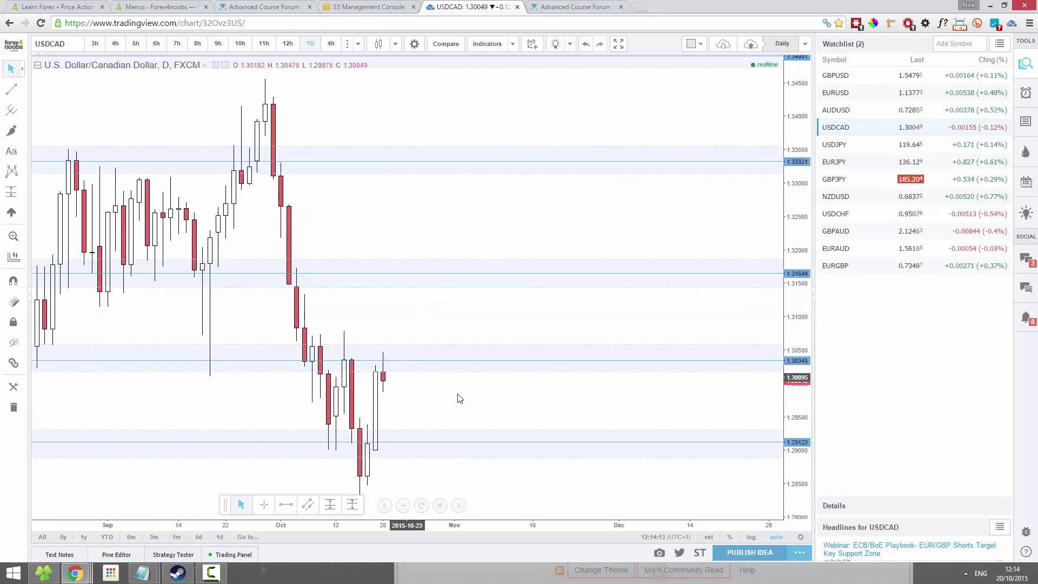
drag(789, 325, 790, 379)
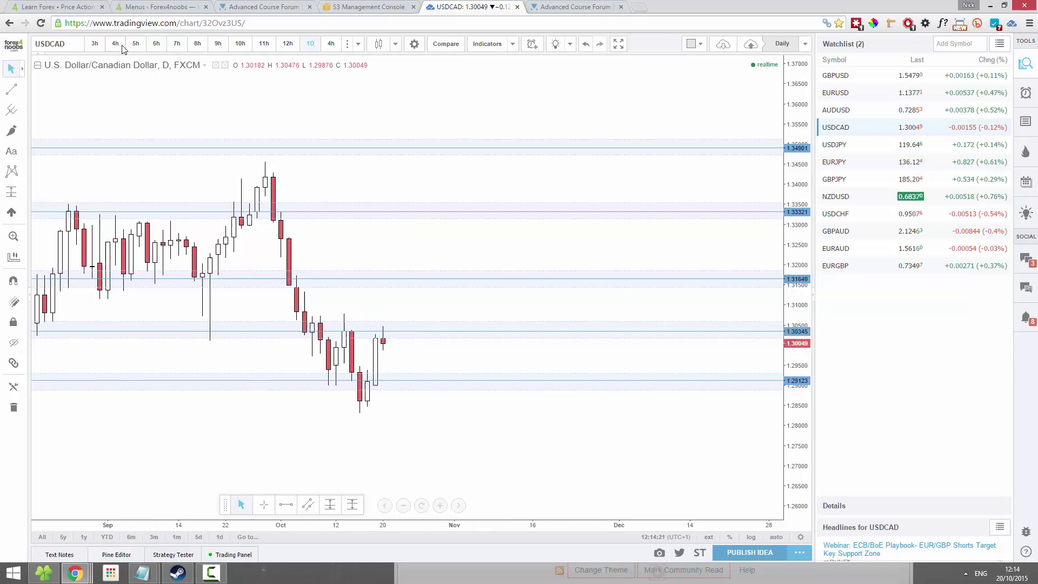
Switch USDCAD to 6h, then 4h, and compress the price scale to widen the range
click(157, 43)
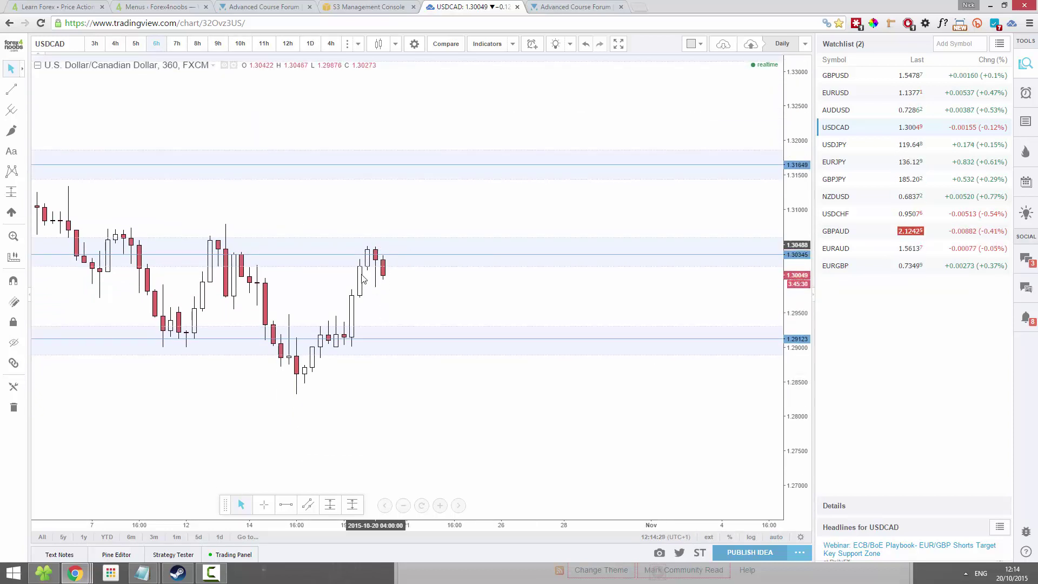
click(115, 43)
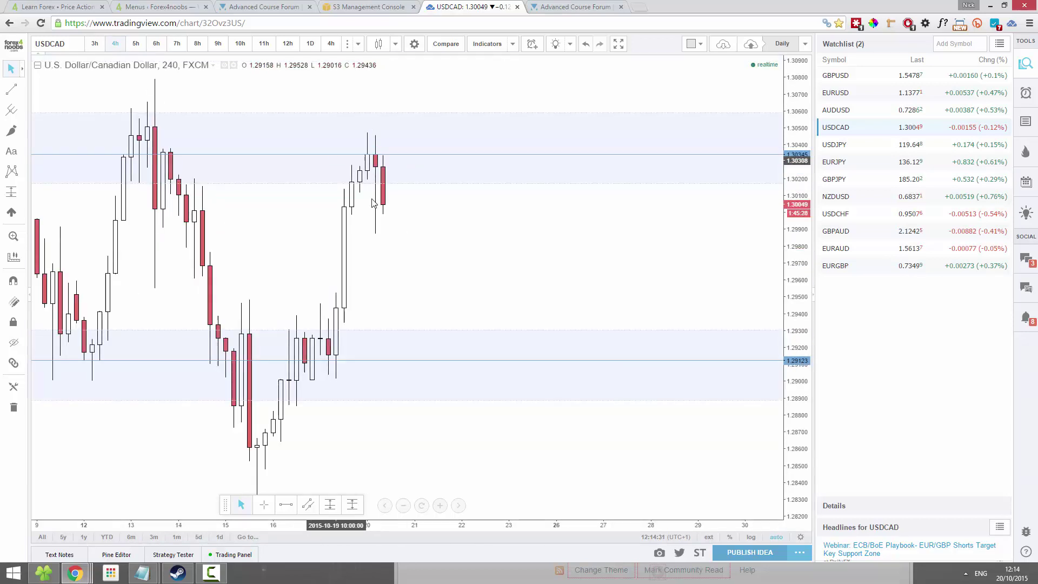
drag(792, 224, 785, 251)
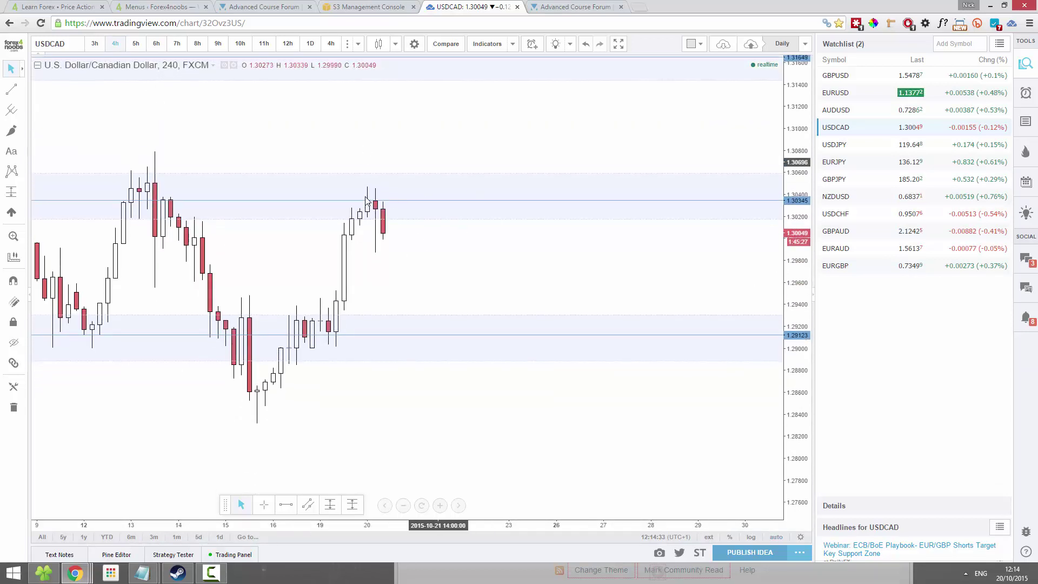
Put USDCAD back on 1D and drag its row above GBPUSD at the watchlist top
click(308, 44)
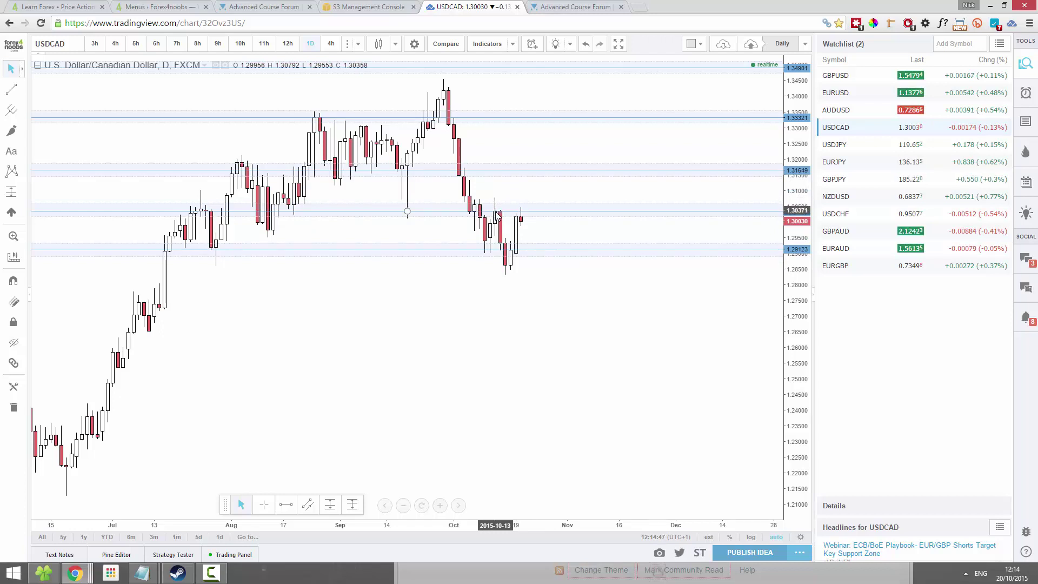
drag(840, 133, 847, 98)
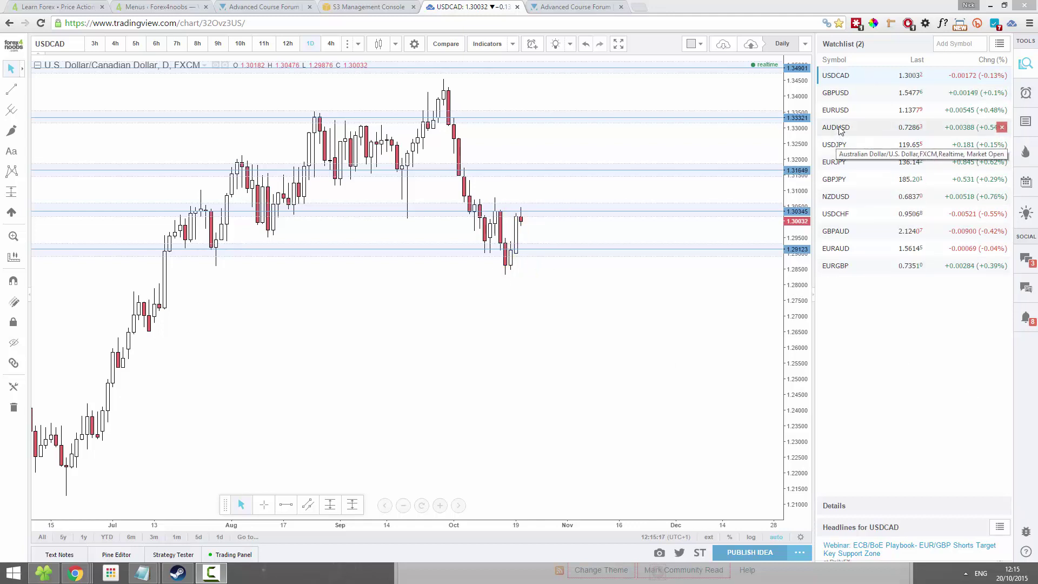
Open USDJPY and step it through the 3h to 7h timeframes
click(839, 144)
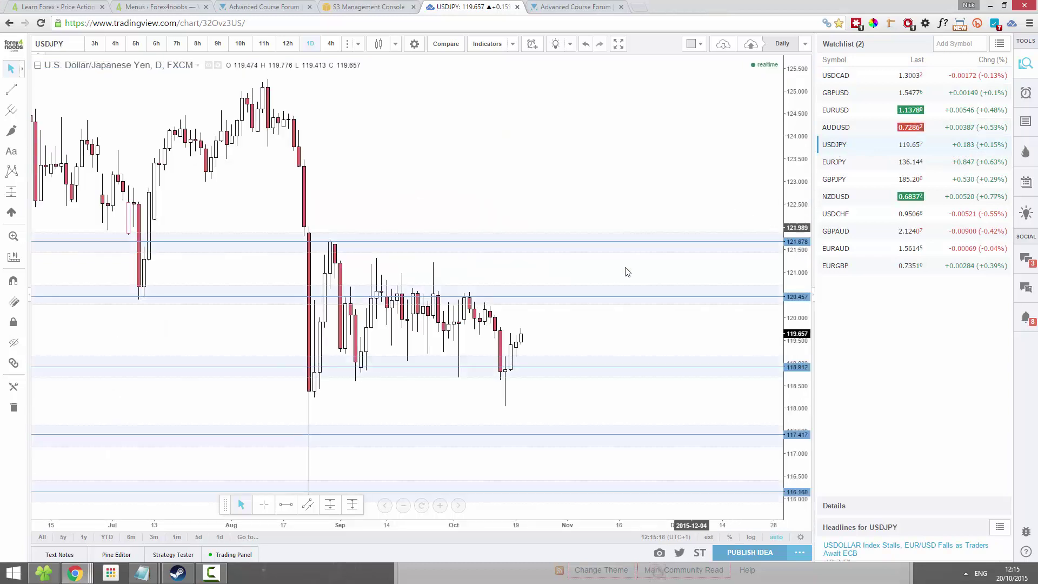
click(102, 45)
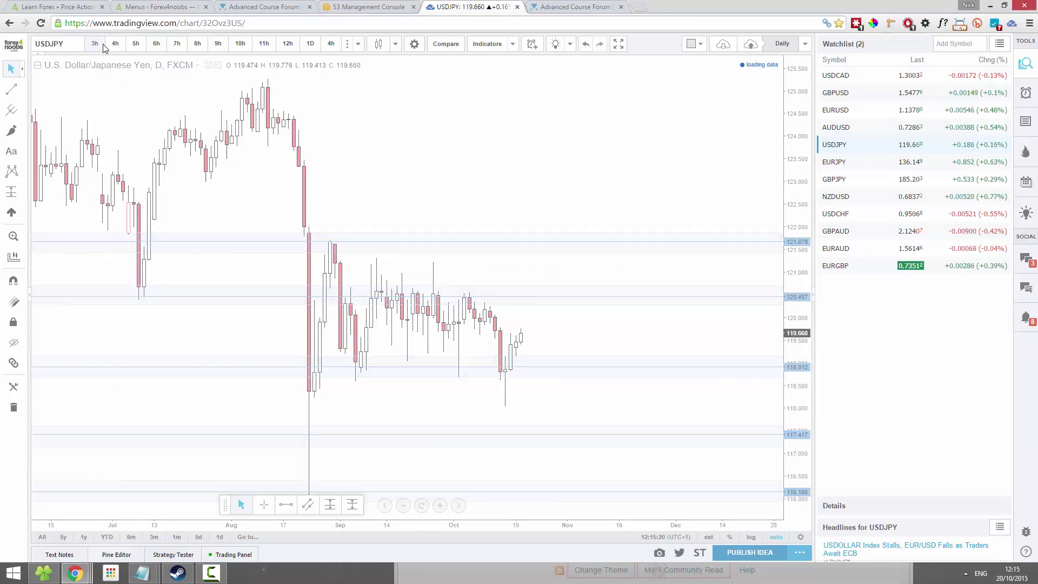
click(116, 44)
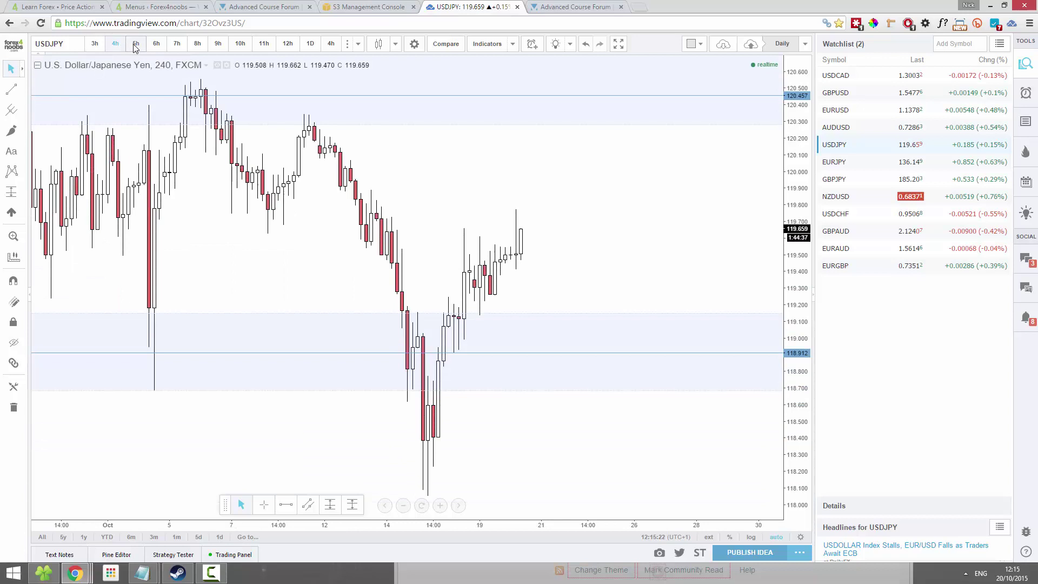
click(136, 44)
click(156, 44)
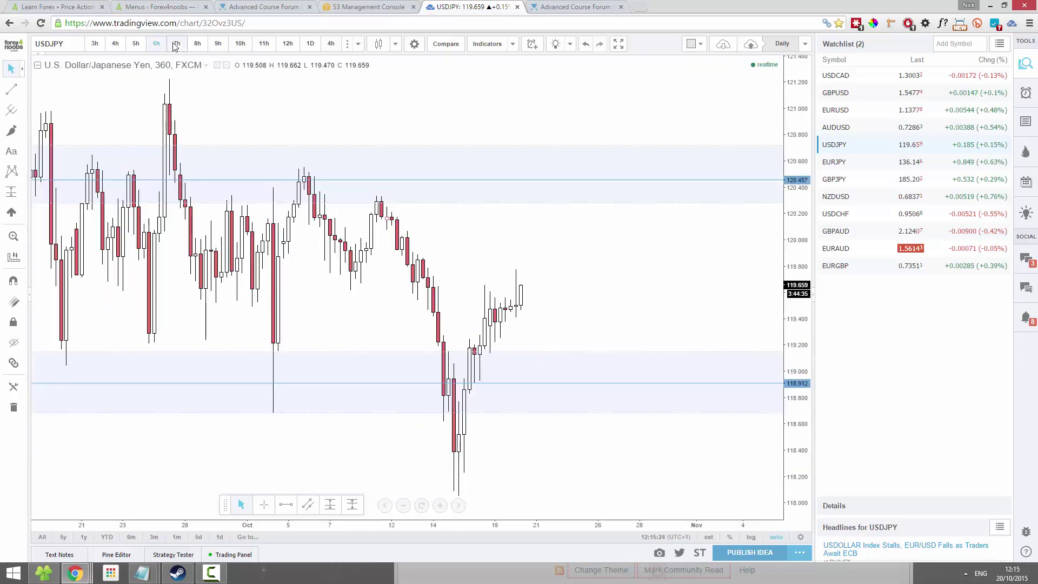
click(176, 45)
Take USDJPY from 8h through 12h, finishing on the daily chart
click(198, 44)
click(218, 44)
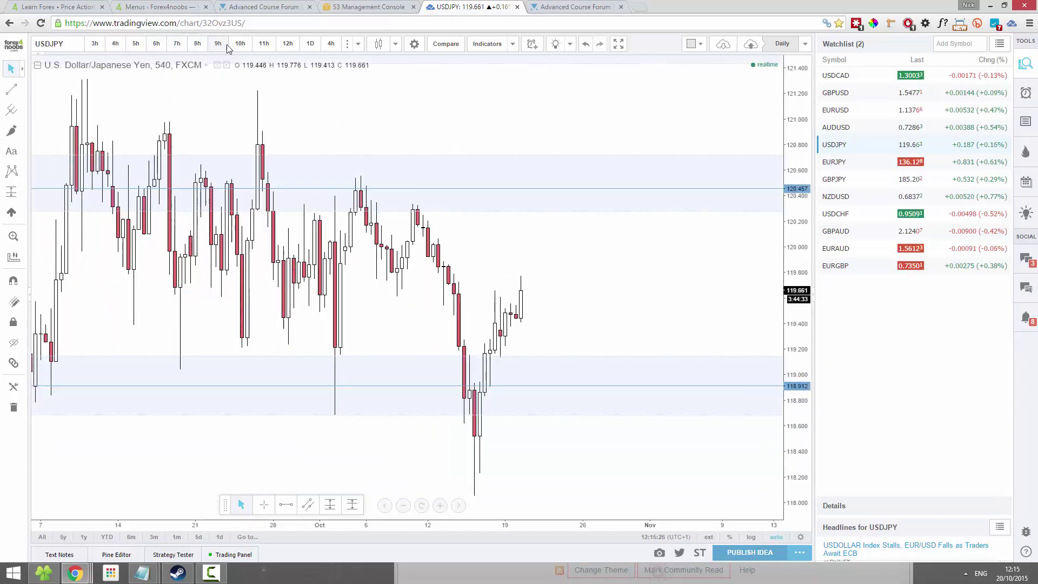
click(239, 46)
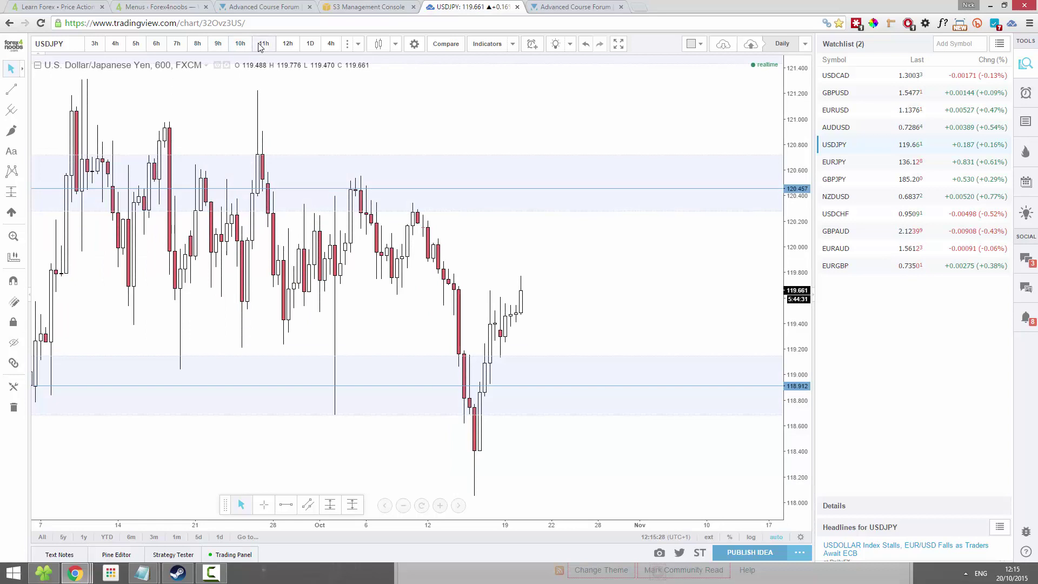
click(262, 45)
click(287, 45)
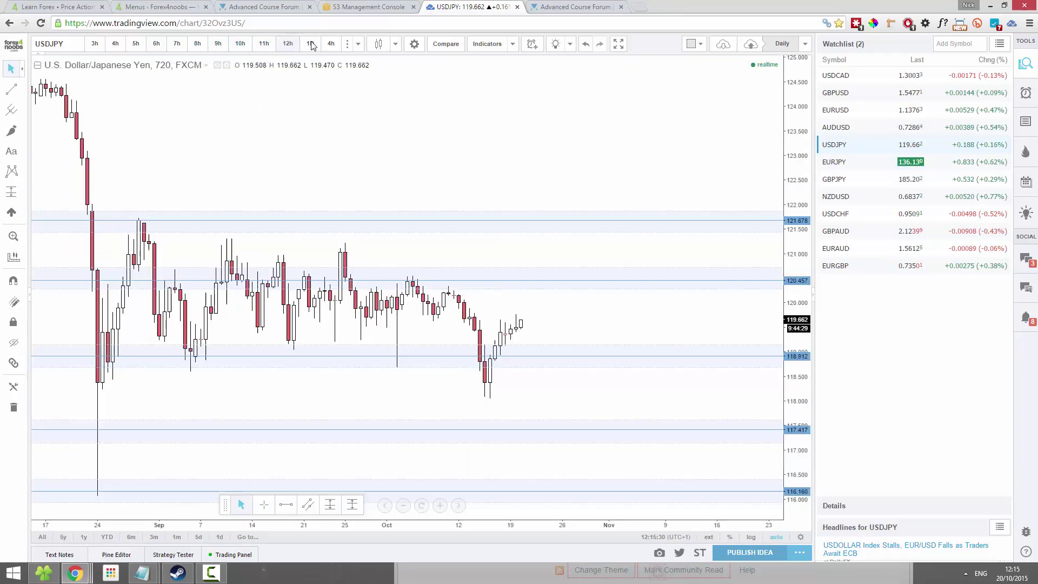
click(311, 45)
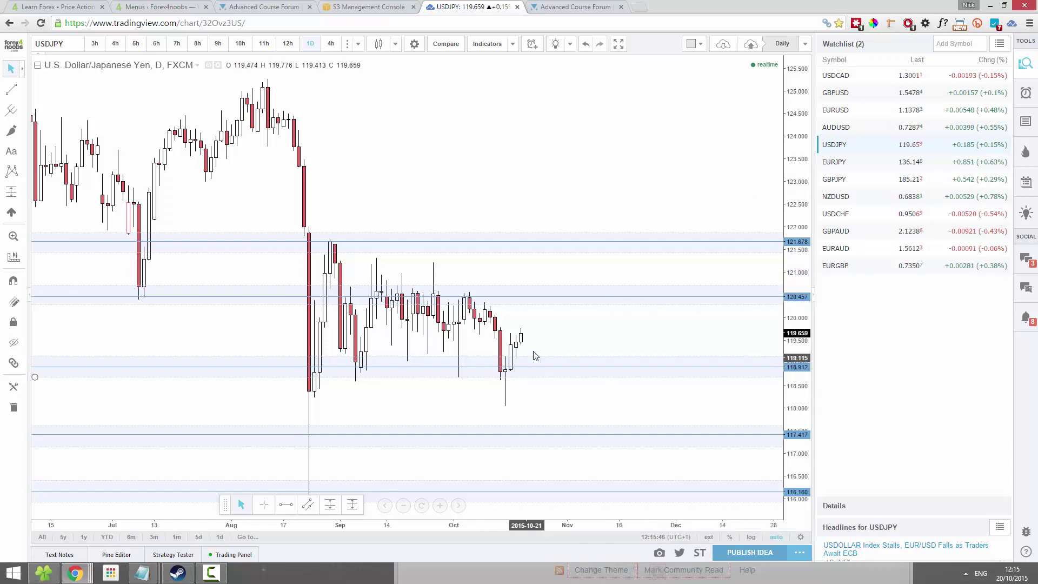
Zoom the USDJPY daily chart out and back in, then pan to the candles from August onward
scroll(546, 329, down, 3)
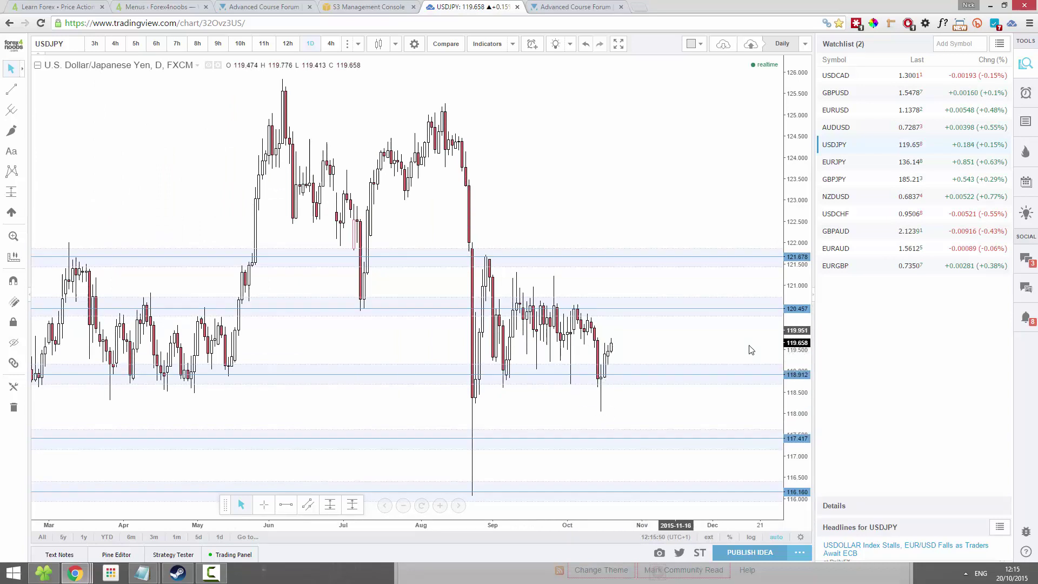
scroll(593, 377, up, 1)
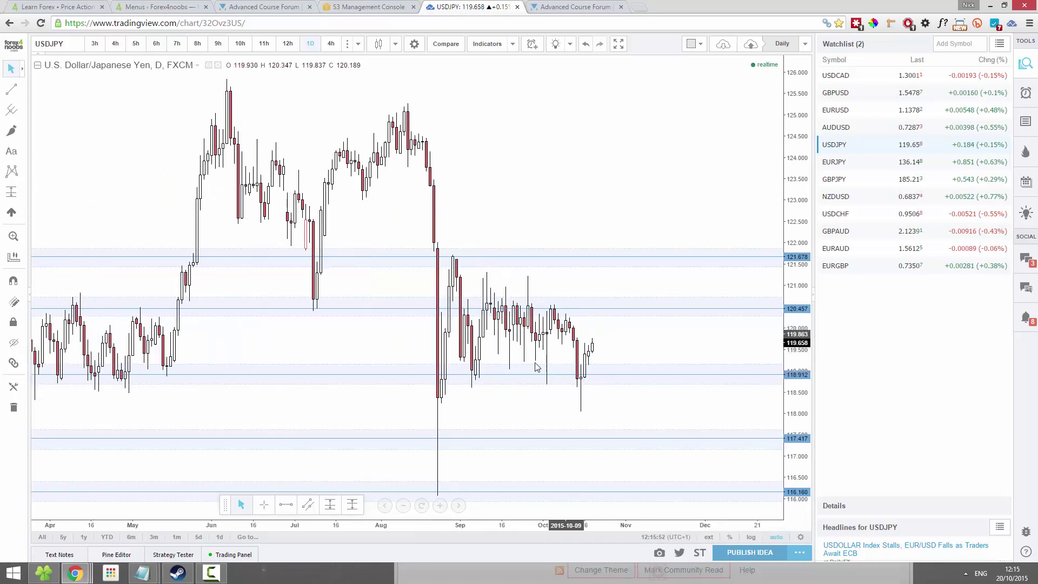
scroll(611, 328, up, 2)
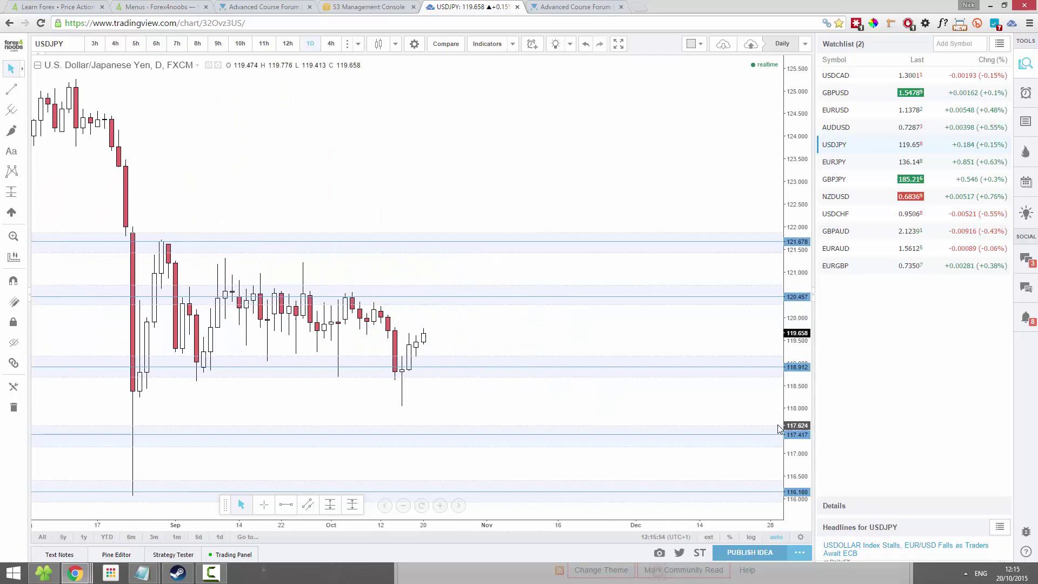
drag(454, 341, 568, 313)
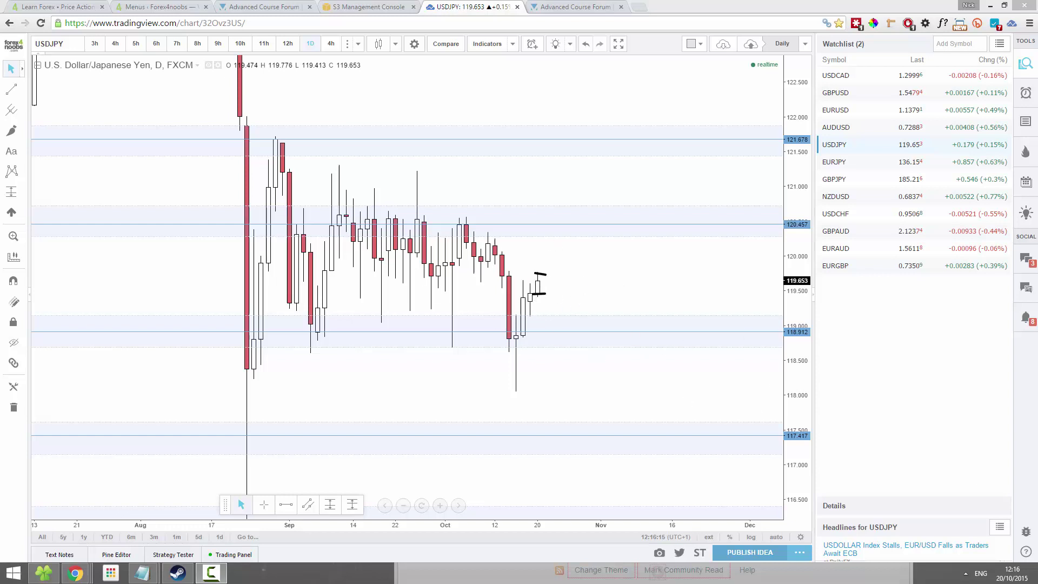
Open the EURJPY chart from the watchlist and step it through 4h, 5h, 6h and 7h candles
right_click(839, 153)
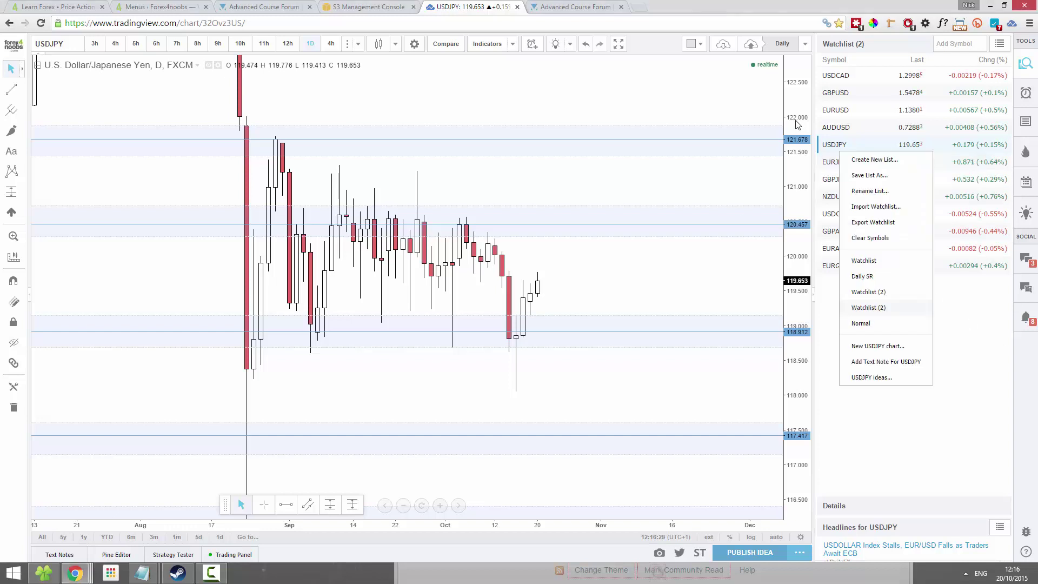
click(834, 162)
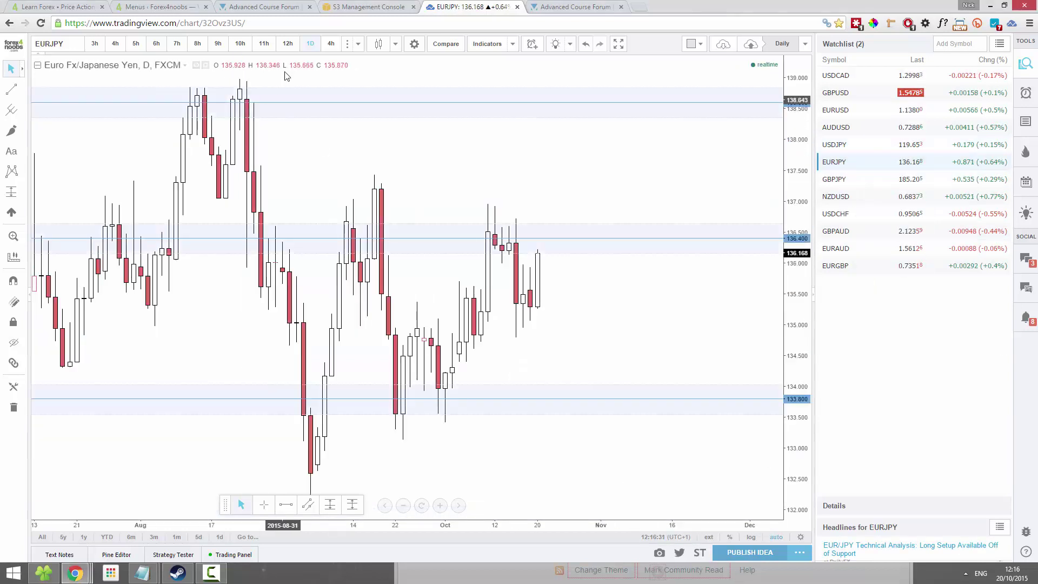
click(115, 44)
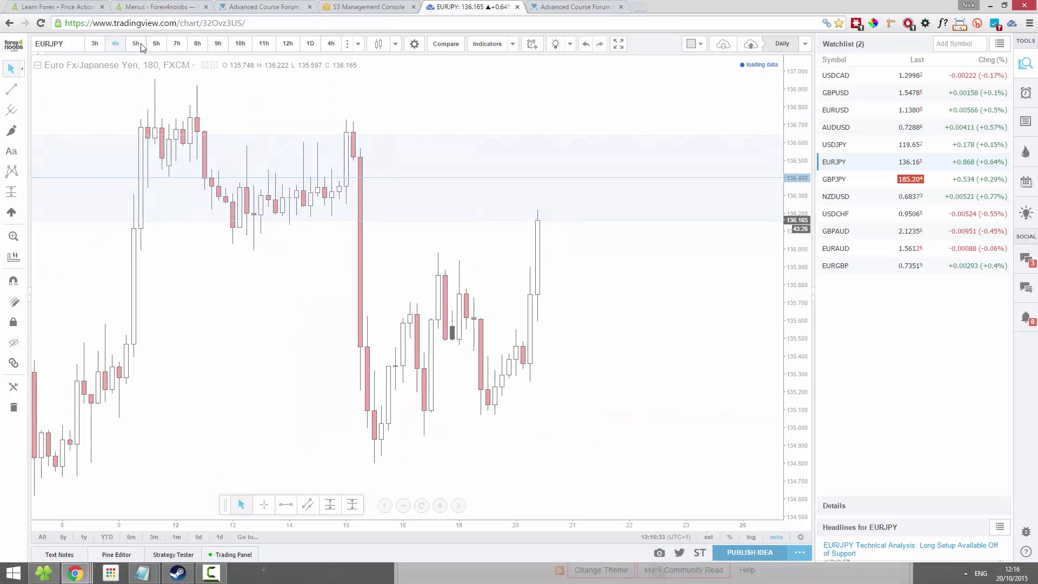
click(139, 45)
click(154, 45)
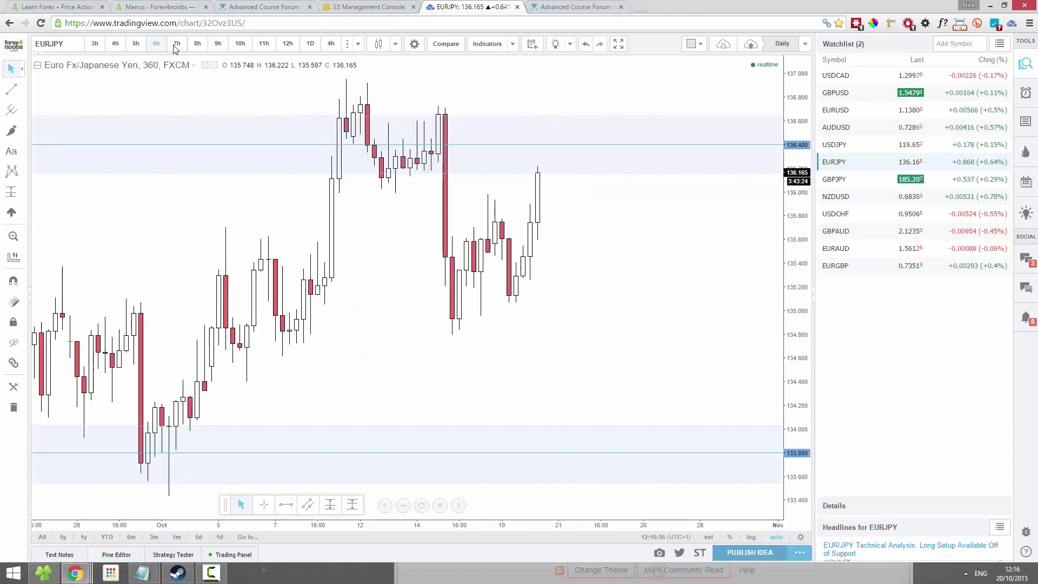
click(176, 46)
Continue EURJPY through 8h to 12h and daily candles, then switch to GBPJPY daily
click(197, 45)
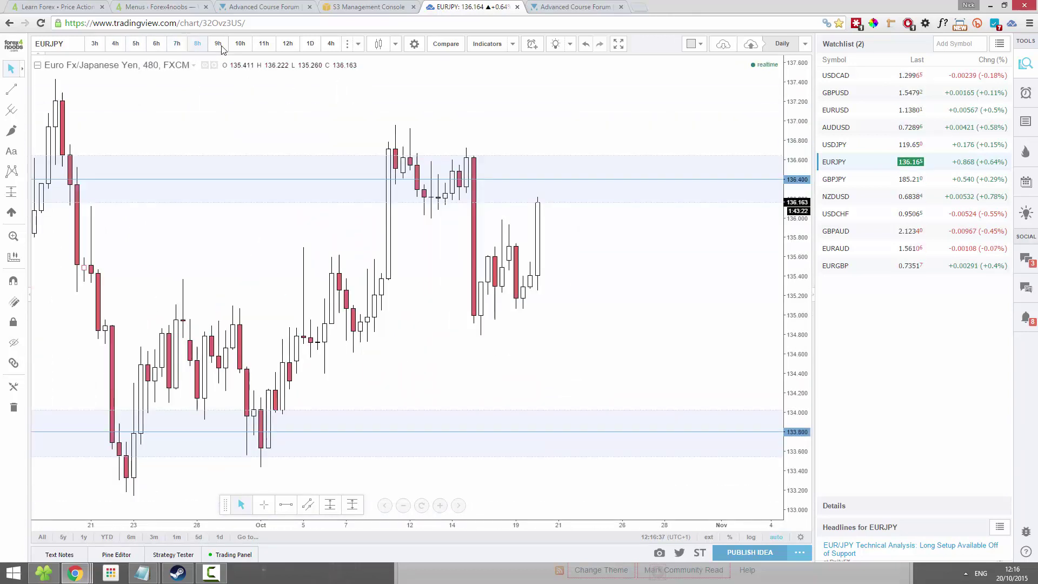
click(219, 46)
click(240, 44)
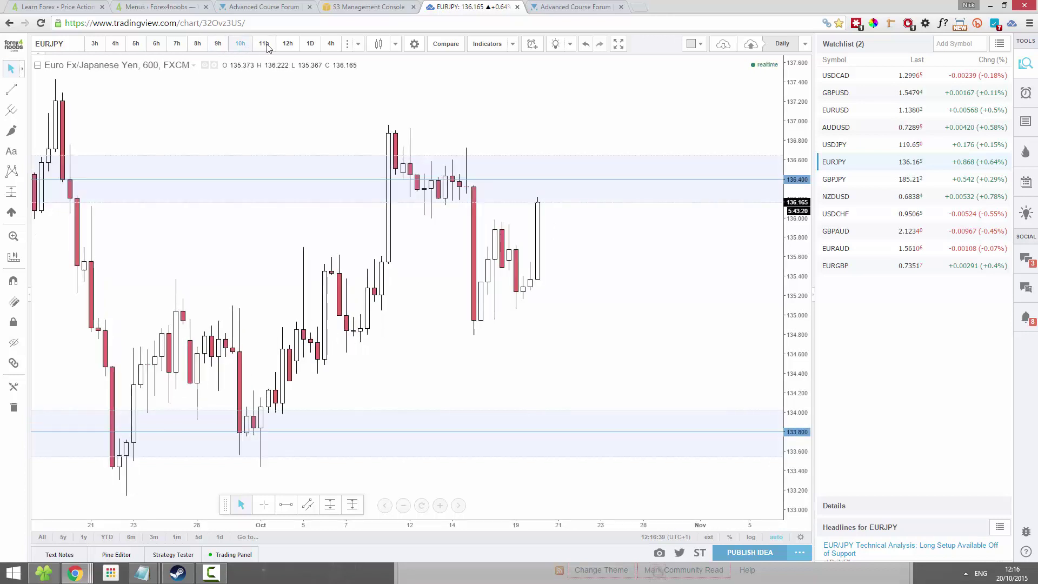
click(264, 45)
click(288, 44)
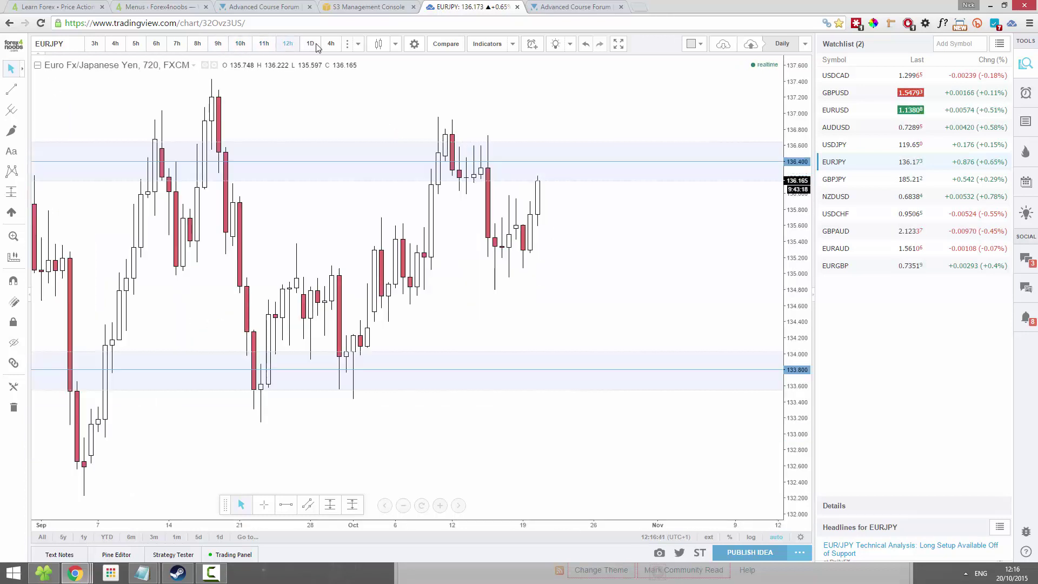
click(311, 46)
click(843, 183)
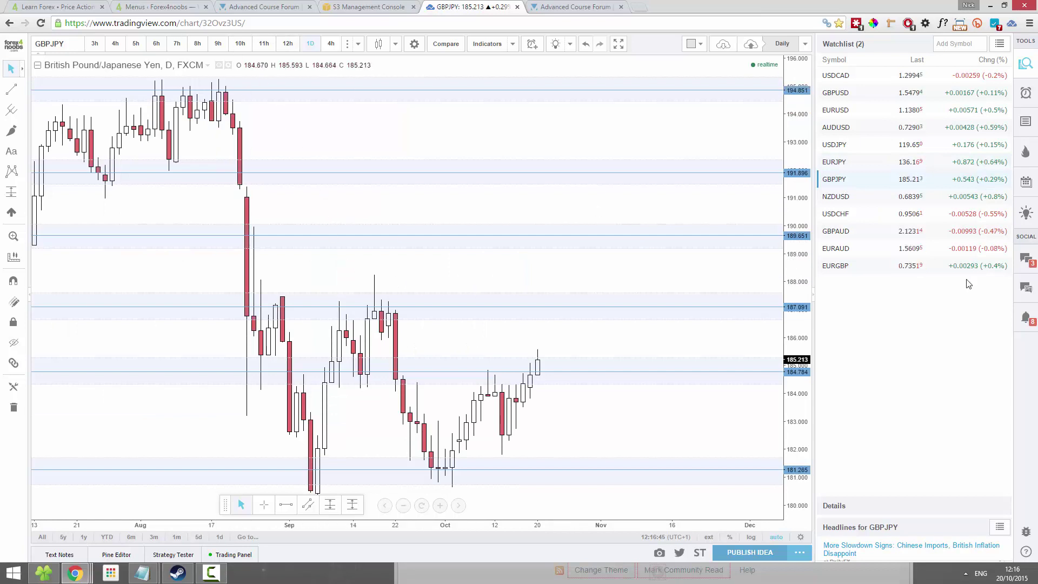
Step NZDUSD through 3h to 12h candles, return to 4h, then open USDCHF
click(837, 197)
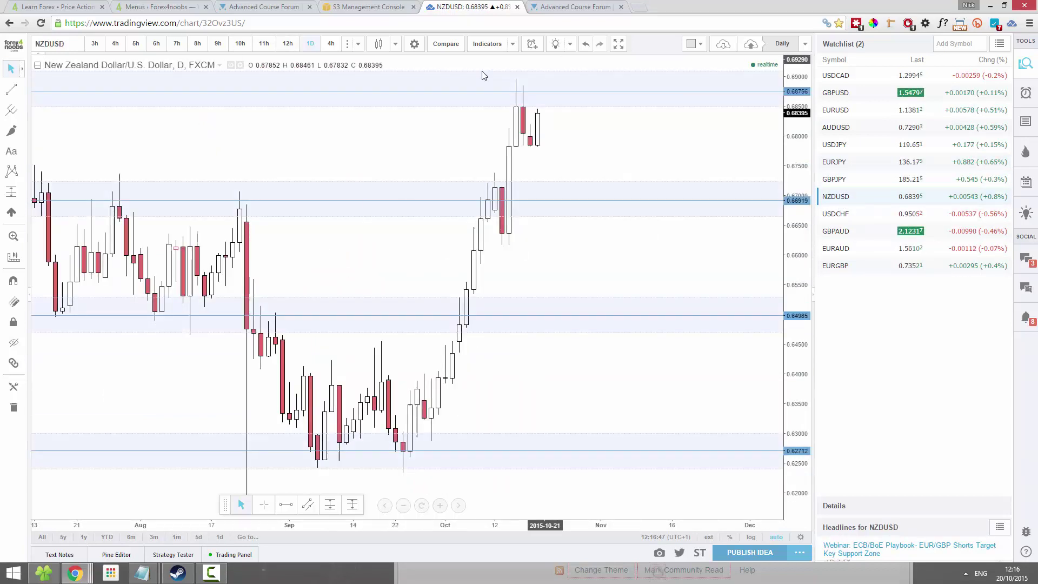
click(115, 43)
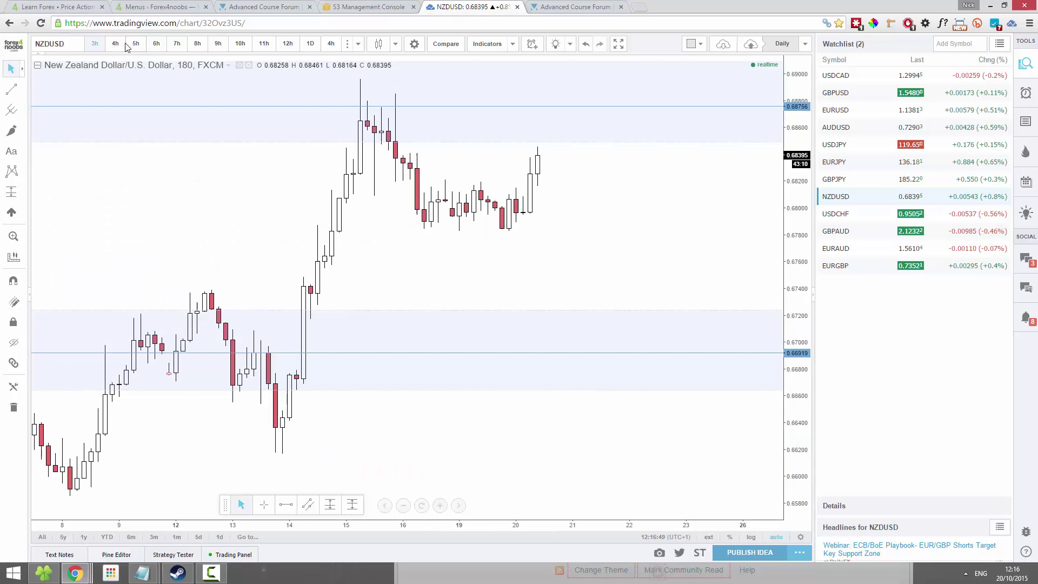
click(136, 43)
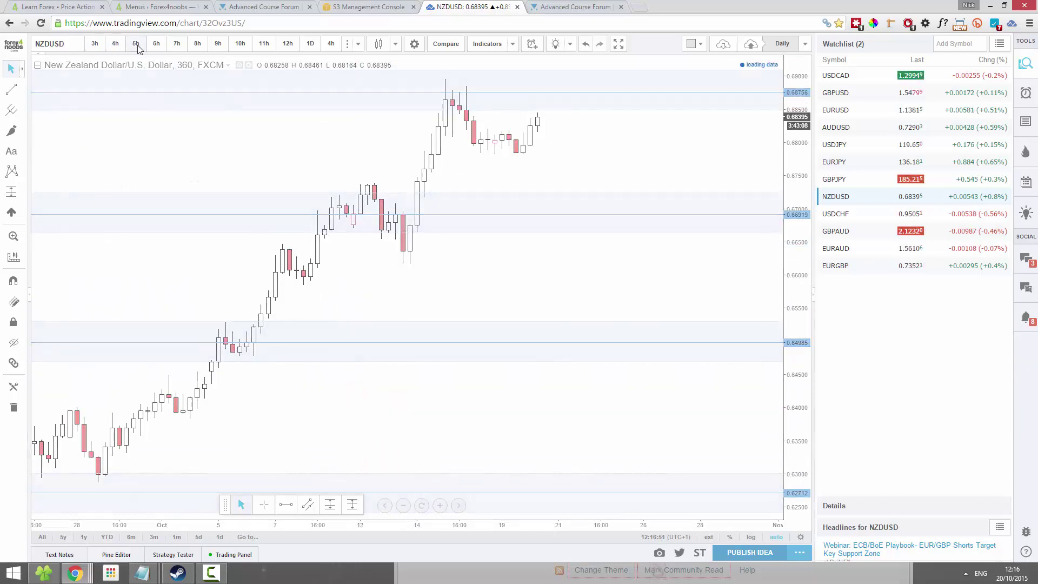
click(175, 46)
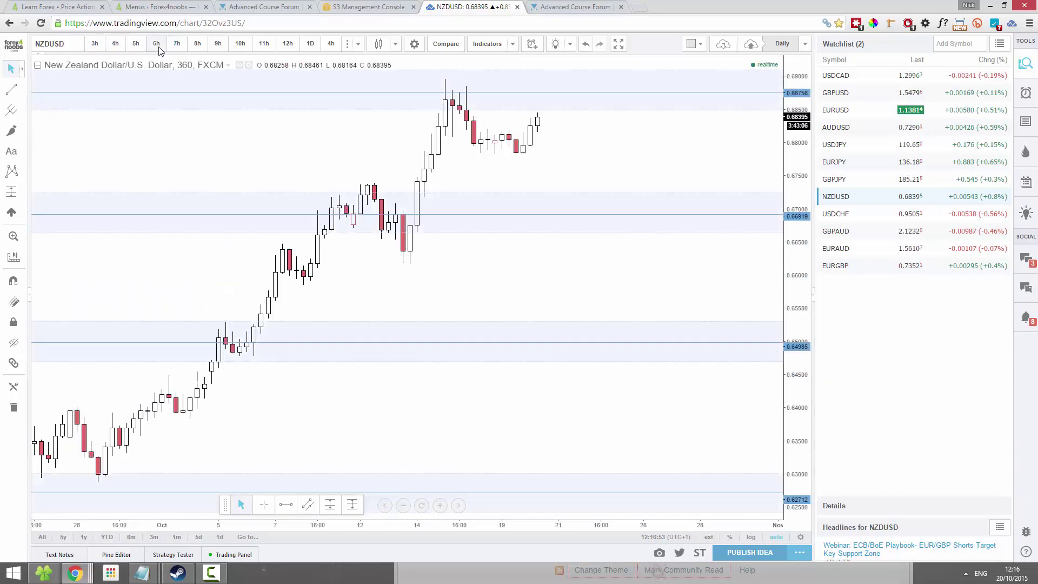
click(197, 43)
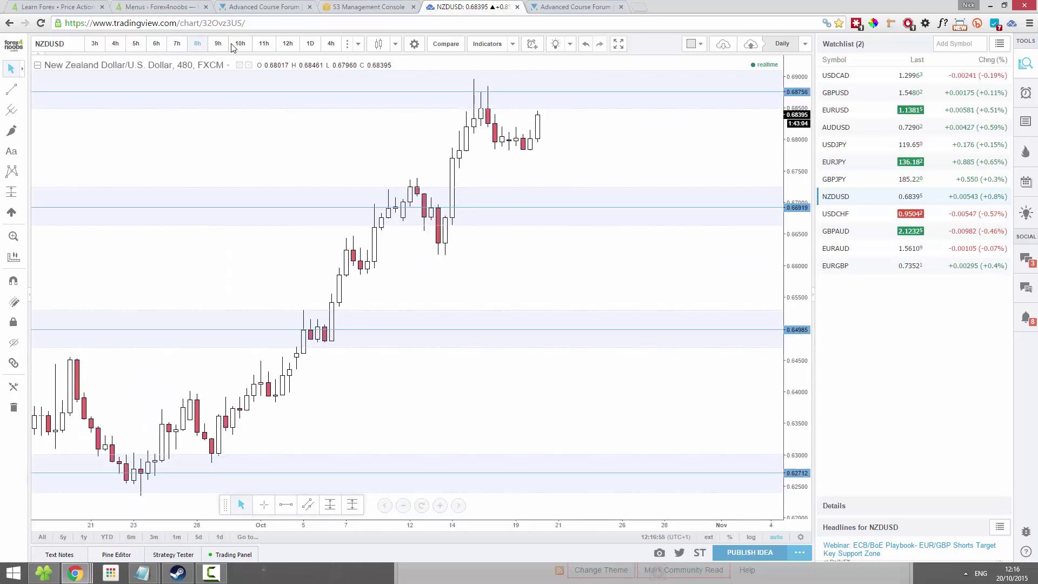
click(218, 43)
click(240, 43)
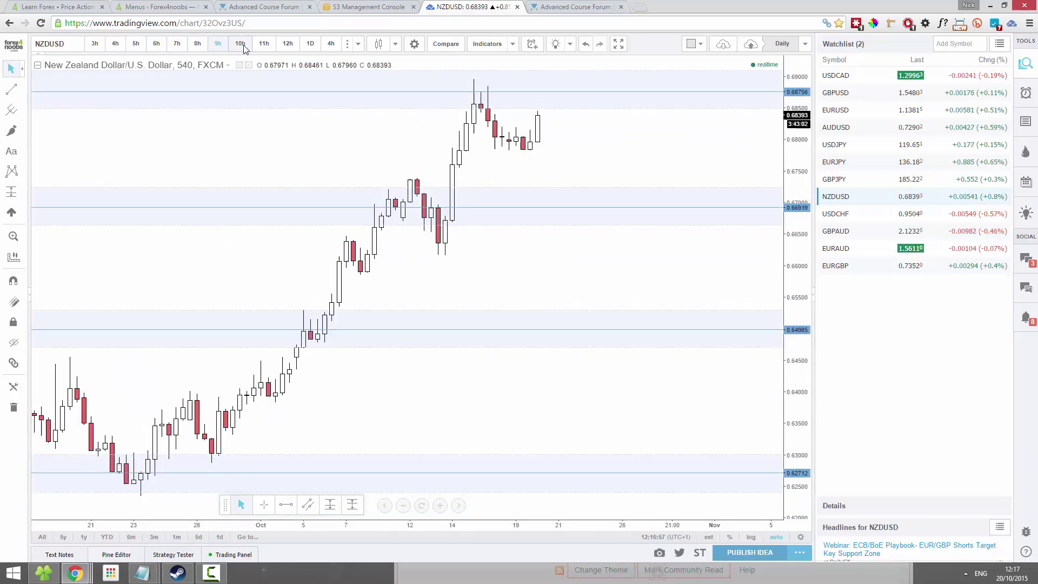
click(264, 44)
click(287, 45)
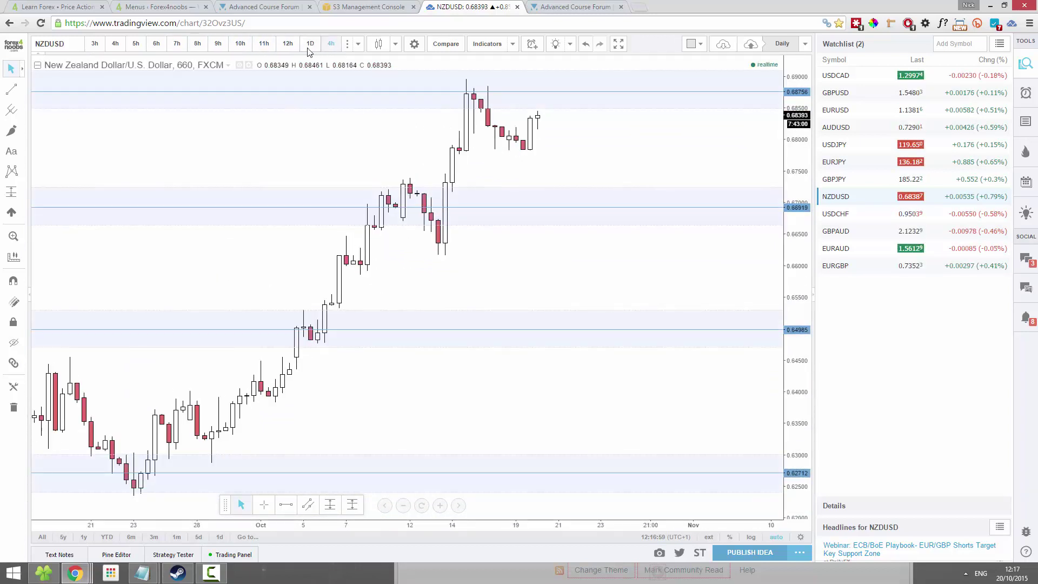
click(326, 48)
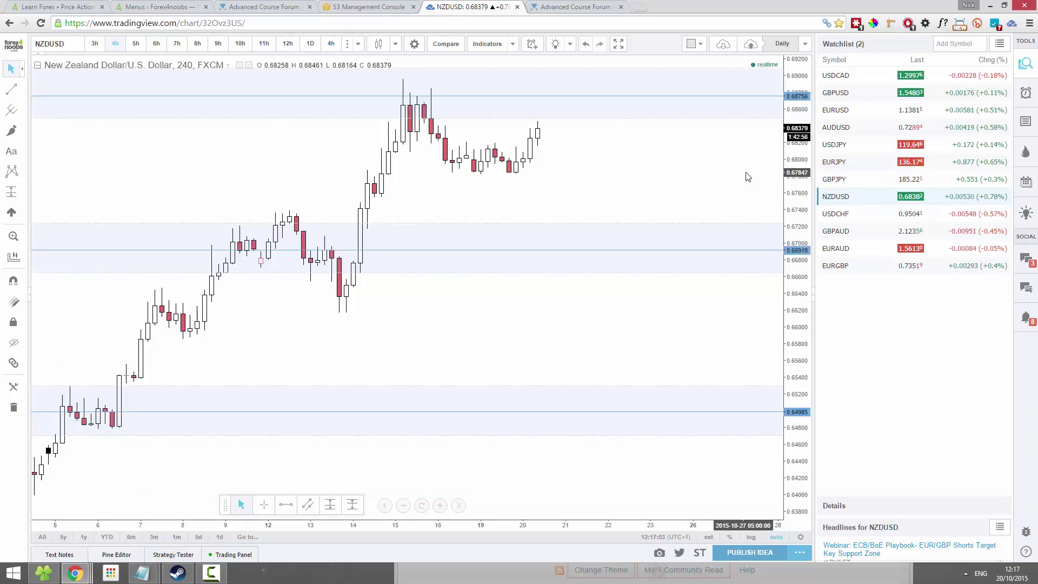
click(836, 214)
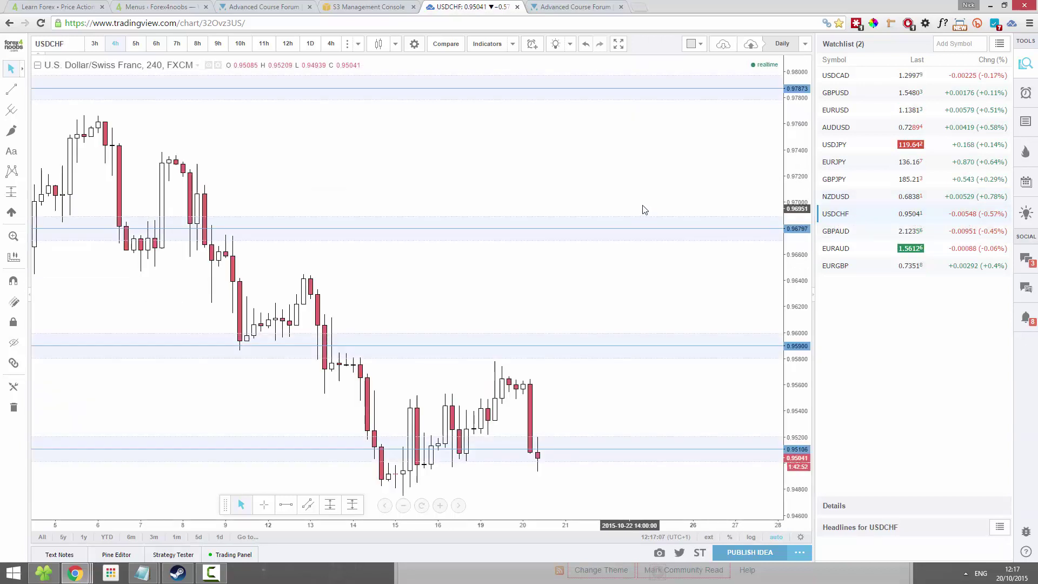
View USDCHF on each timeframe from 3h through 12h, then daily candles
click(96, 44)
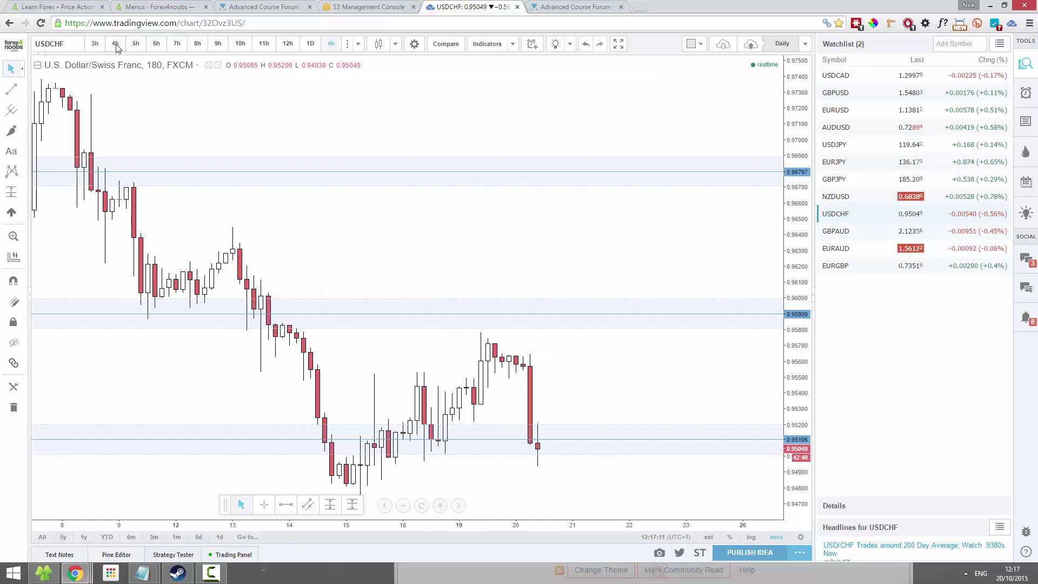
click(115, 45)
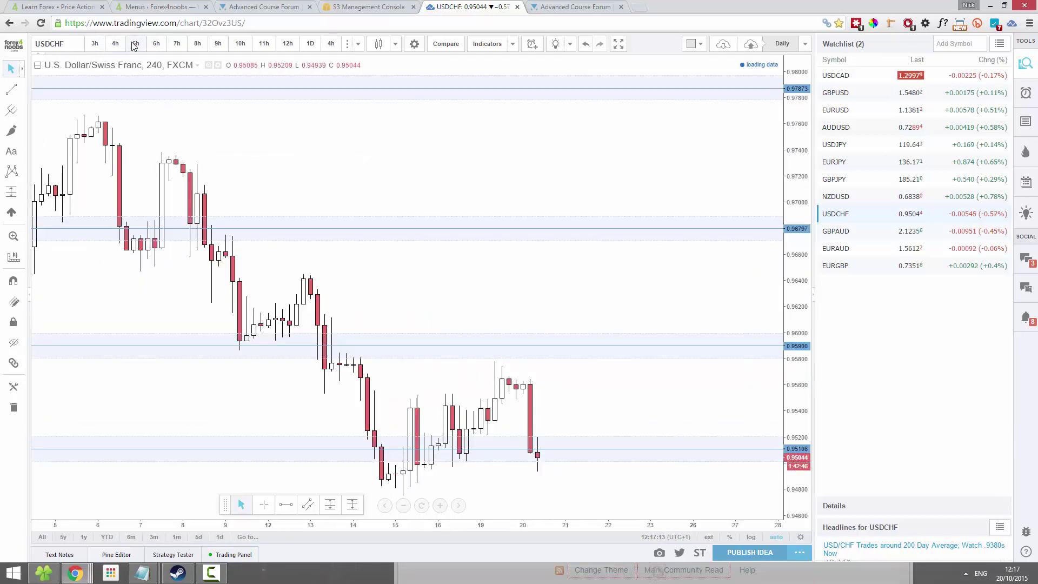
click(135, 44)
click(157, 46)
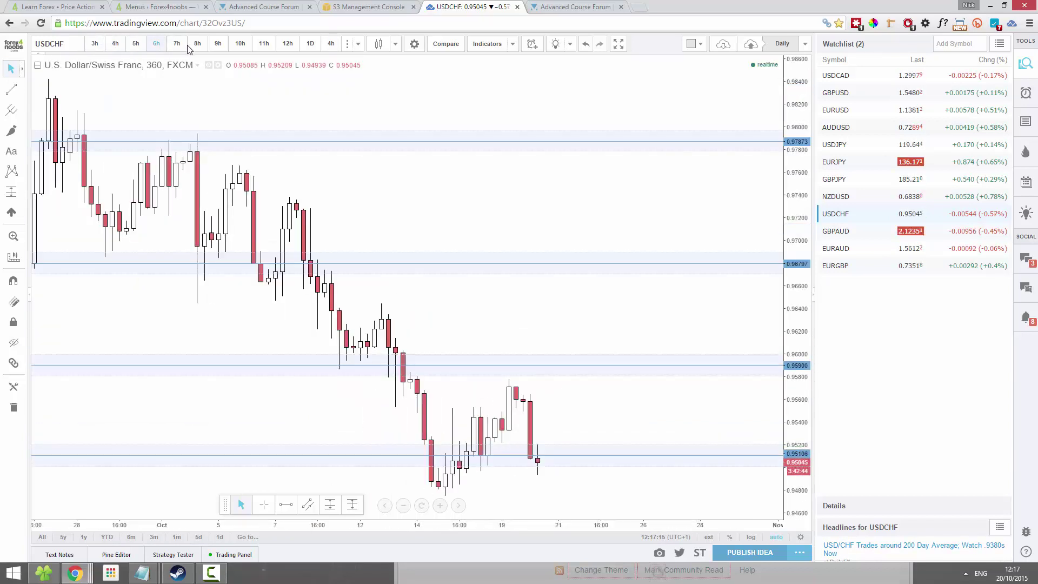
click(186, 46)
click(196, 47)
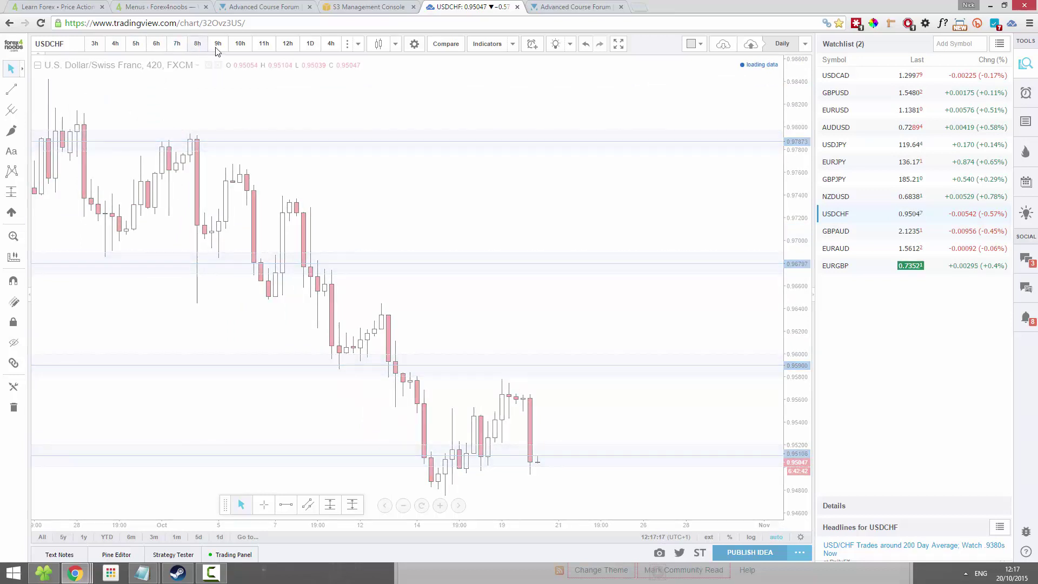
click(220, 47)
click(241, 45)
click(264, 46)
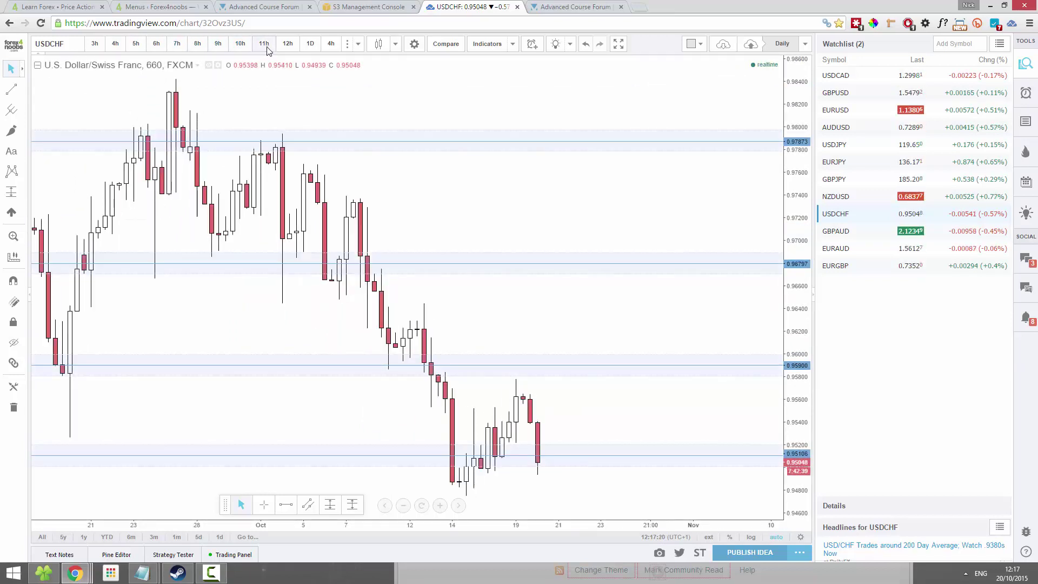
click(291, 44)
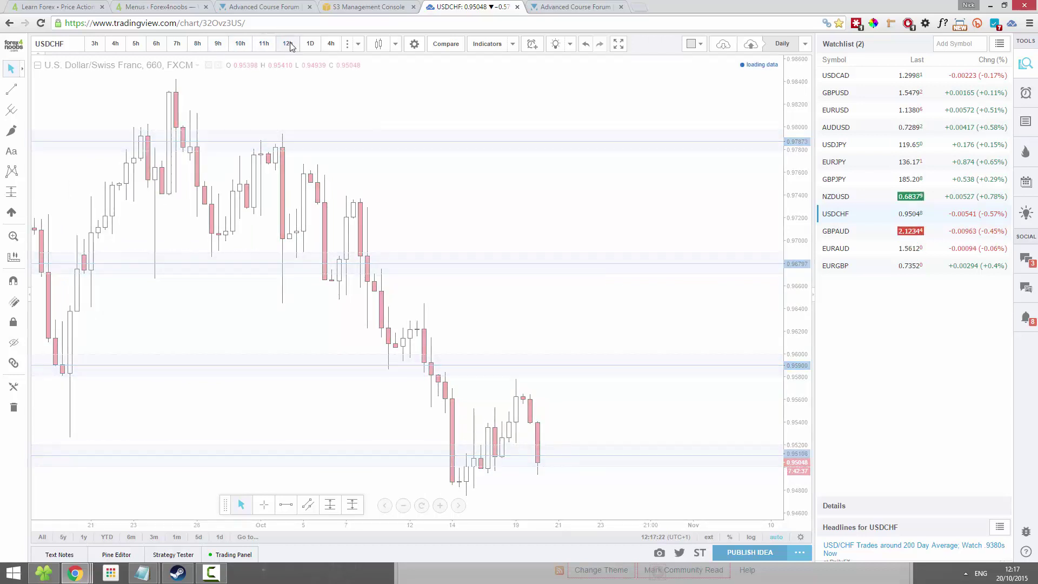
click(310, 44)
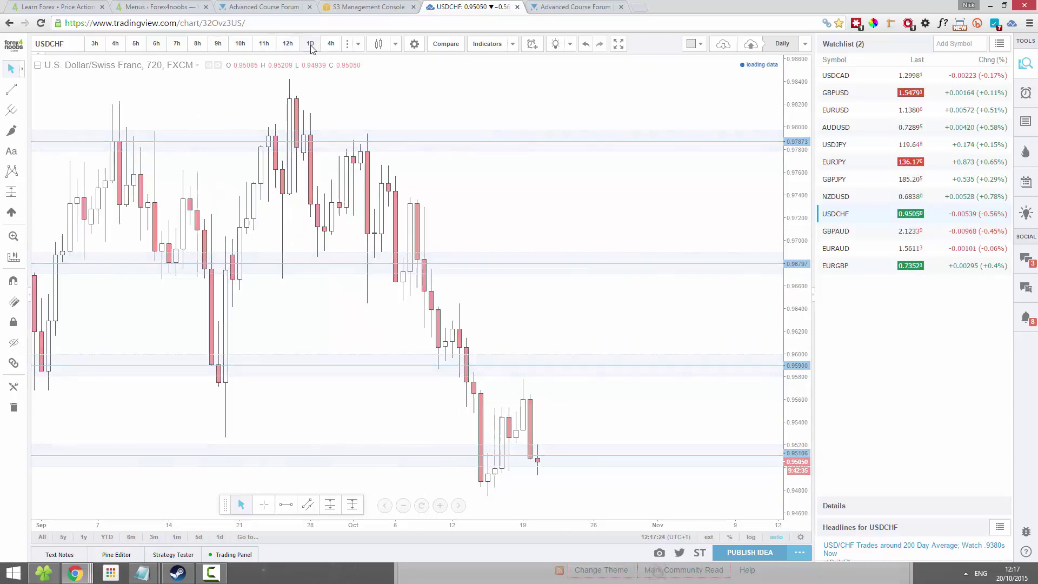
Compare USDCHF on 12h, 6h and 4h, move it second in the watchlist, and settle on 4h
click(288, 44)
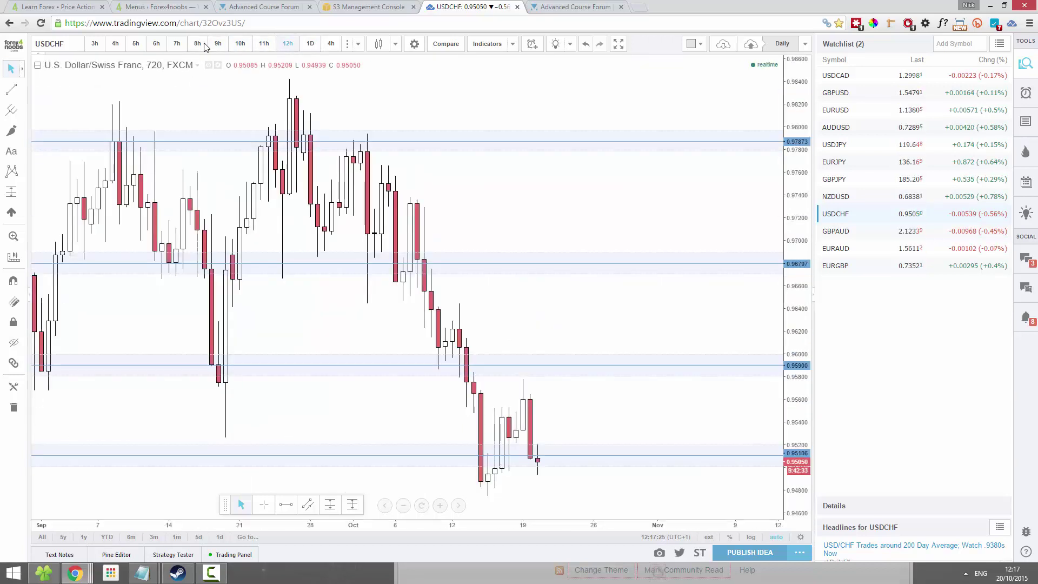
click(156, 44)
click(116, 45)
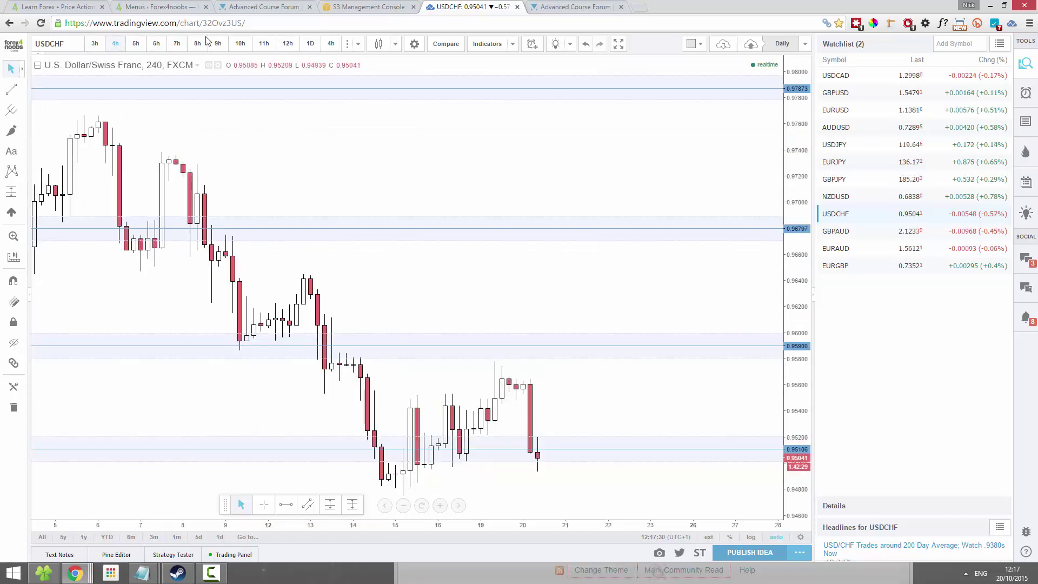
click(156, 44)
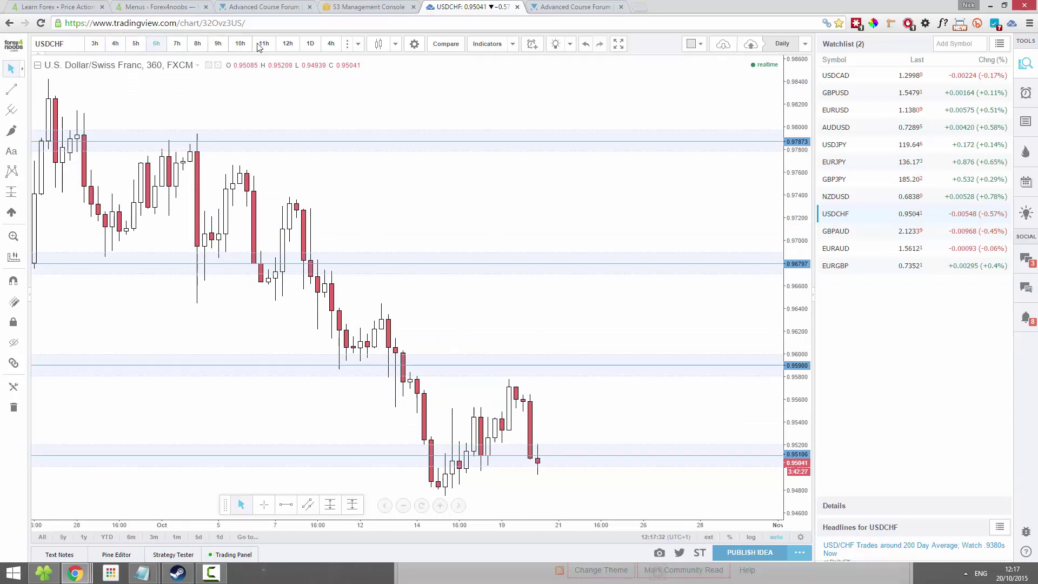
click(288, 44)
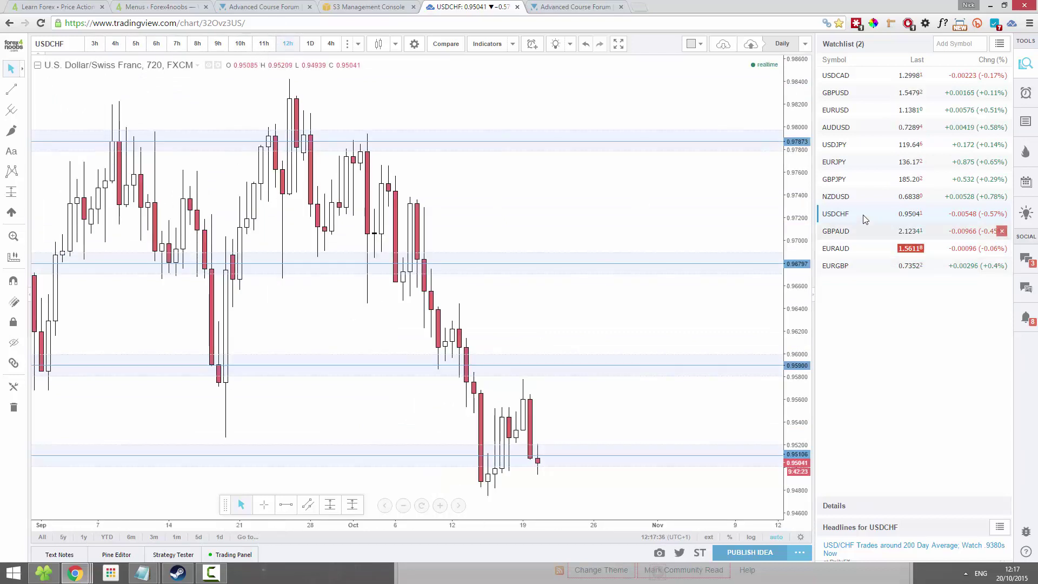
drag(863, 218, 817, 117)
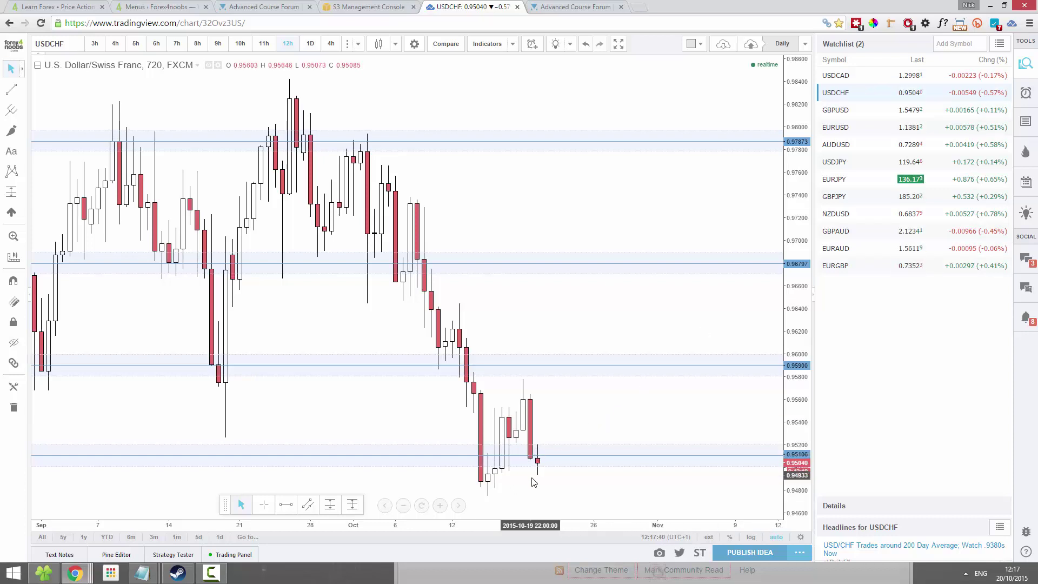
click(115, 44)
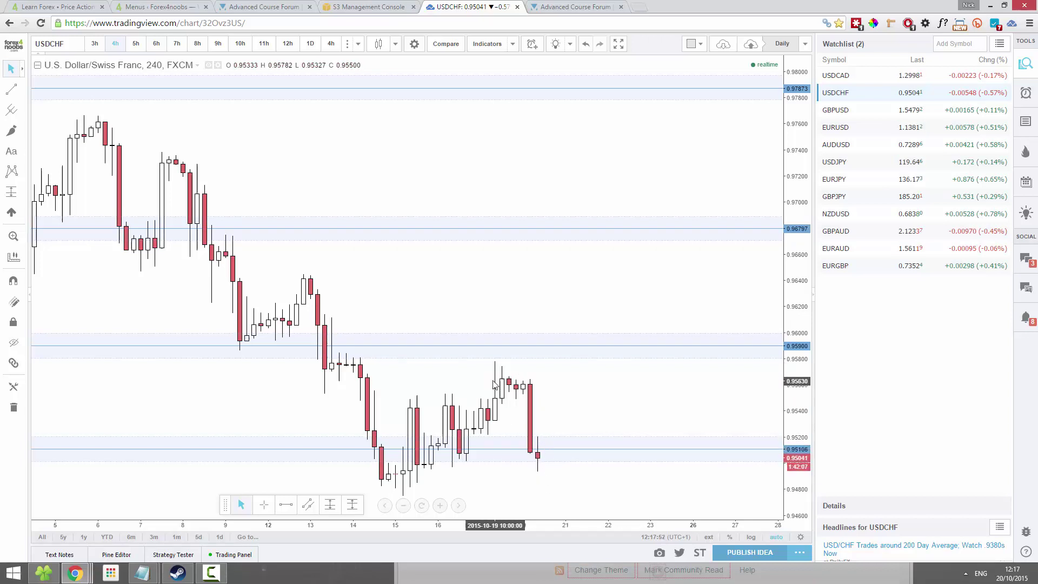
Place a USDCHF long position, target near 0.95639 and stop near 0.003 (≈1.45 R/R), then delete it
click(330, 504)
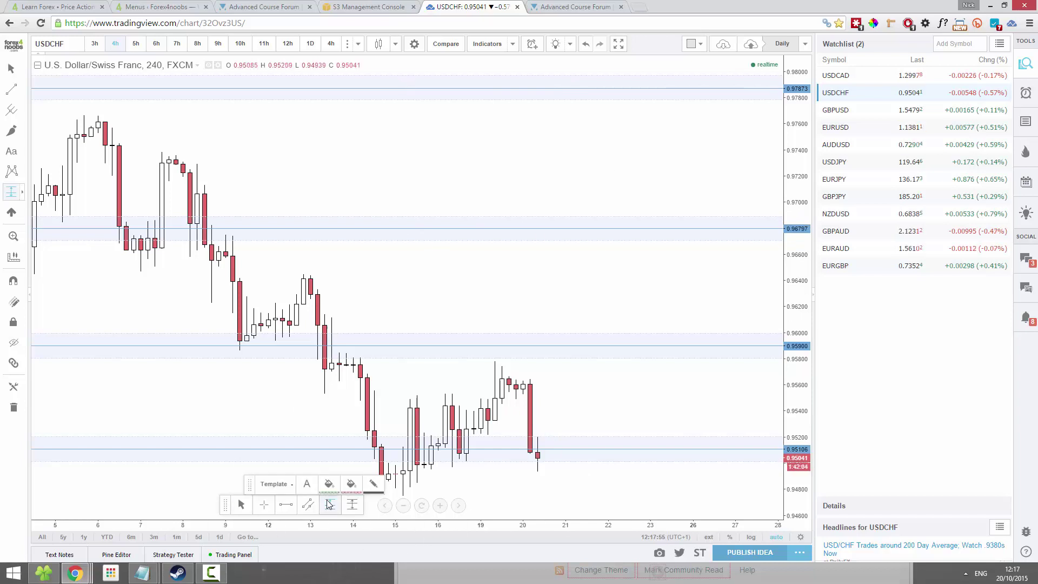
click(542, 441)
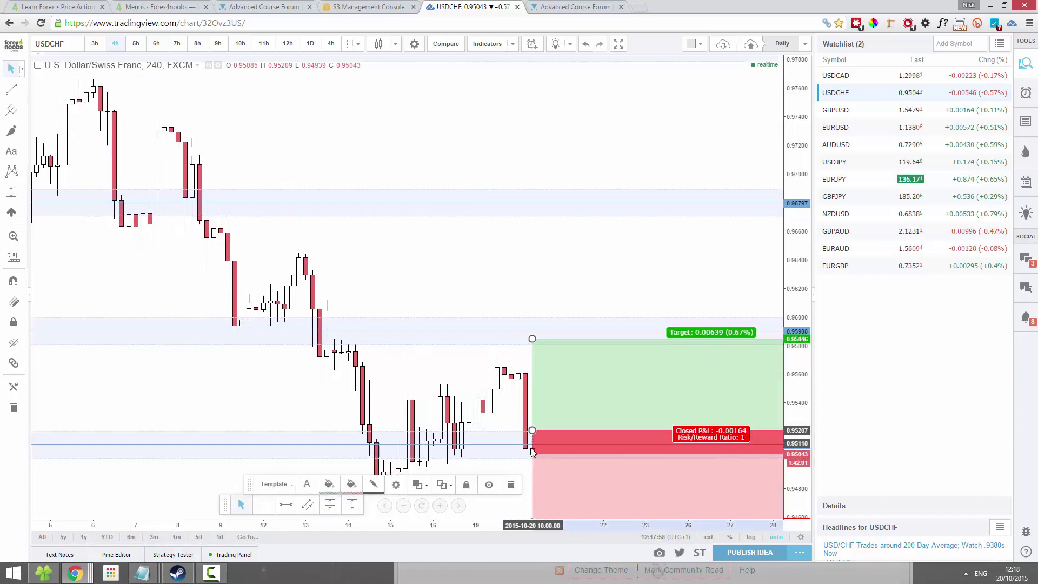
scroll(594, 449, down, 2)
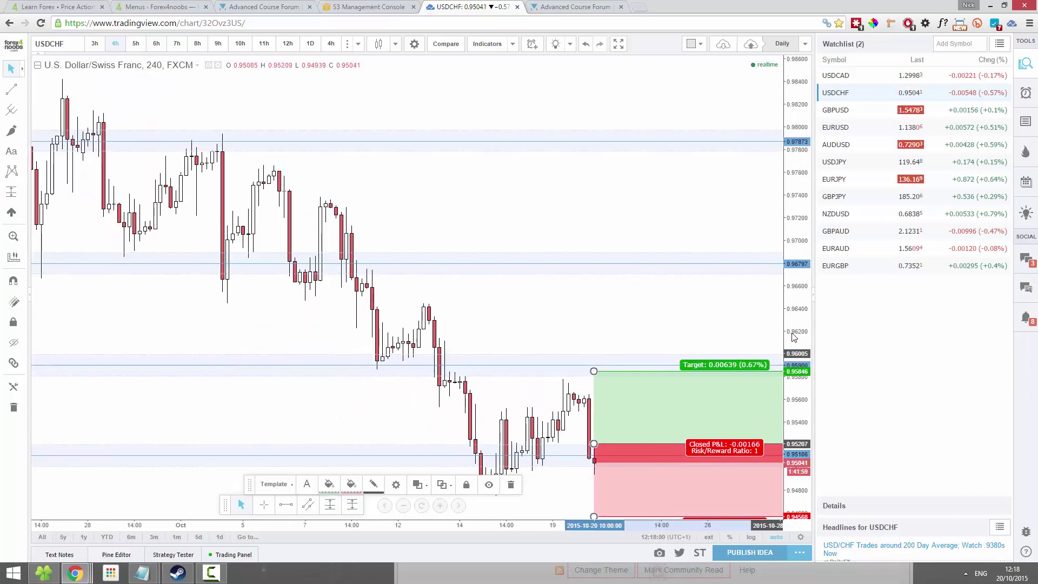
drag(593, 516, 582, 410)
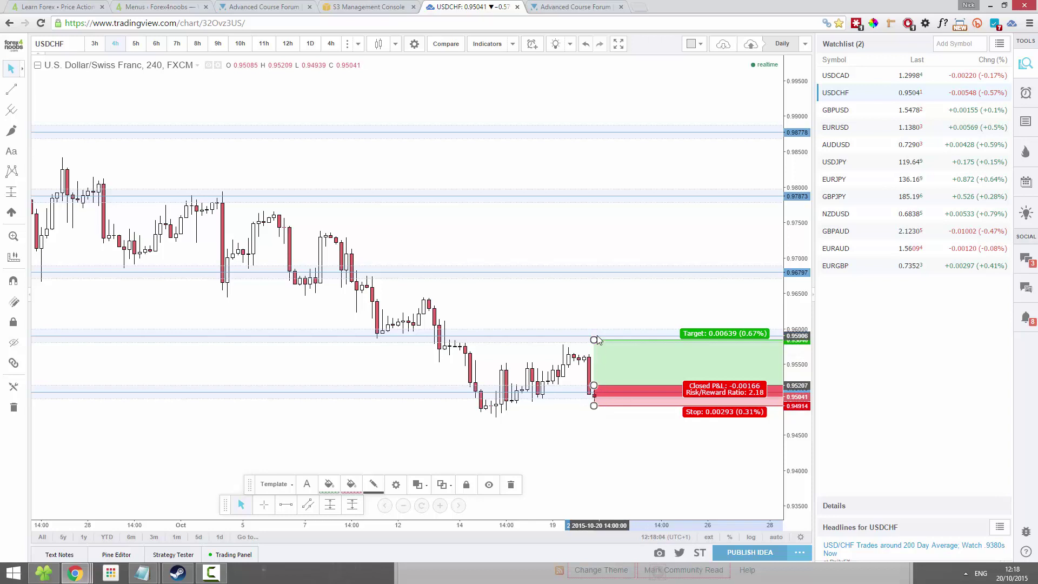
drag(593, 339, 593, 354)
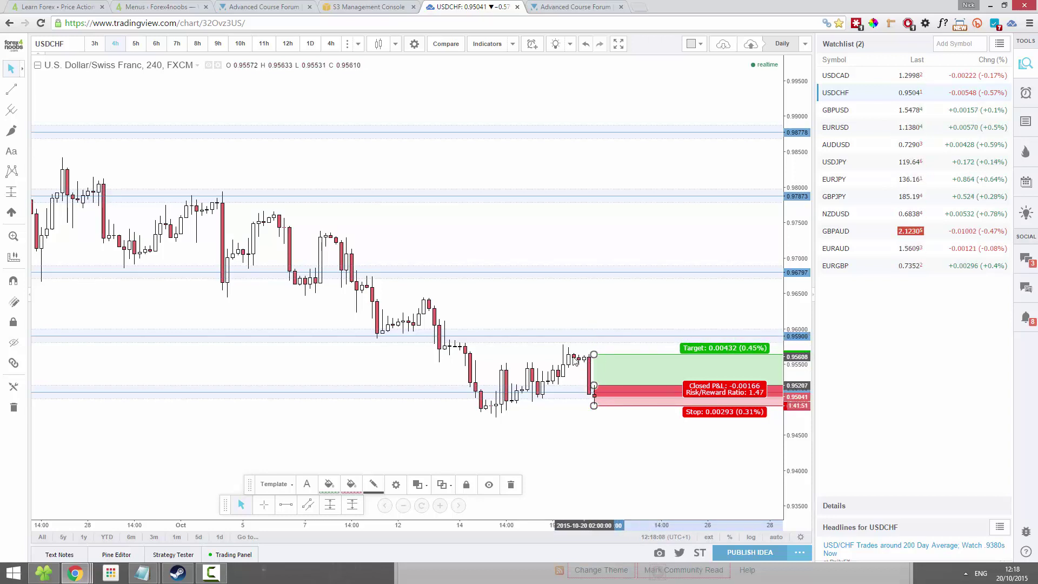
drag(594, 381, 590, 406)
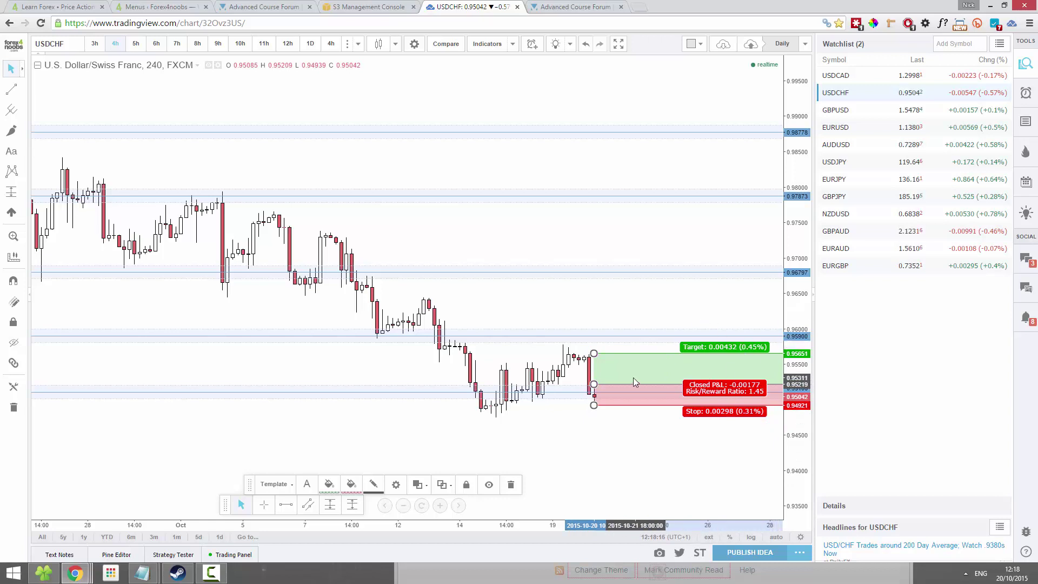
key(Delete)
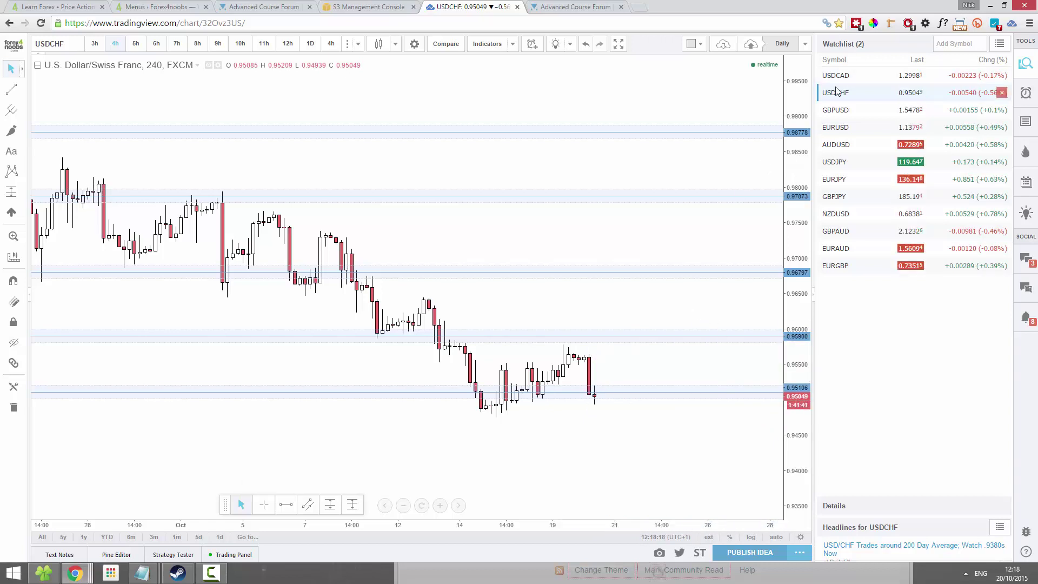
Drag USDCHF above USDCAD in the watchlist, then view it on 6h and then 12h candles
drag(843, 93, 843, 75)
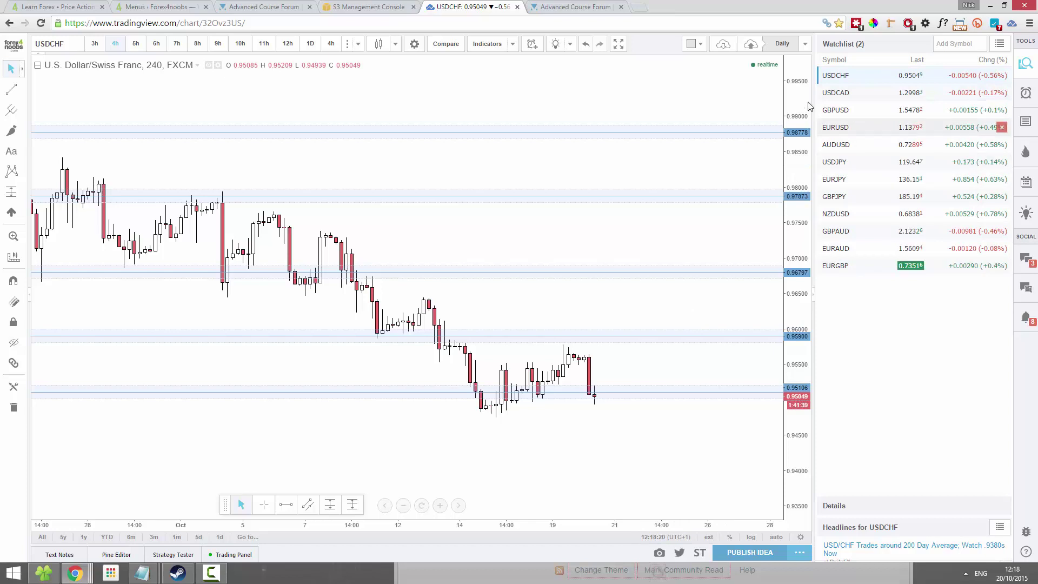
click(161, 45)
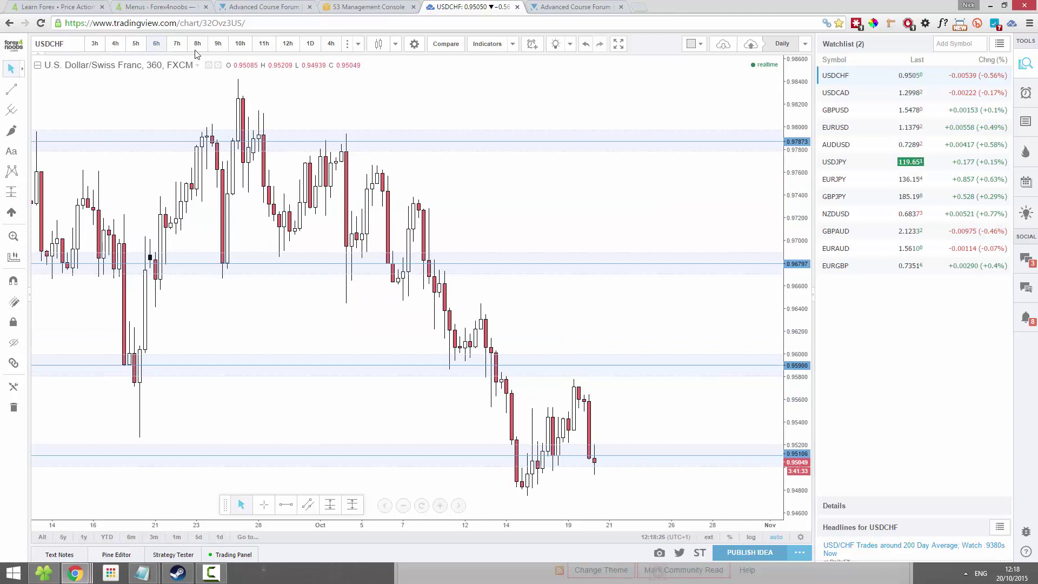
click(282, 46)
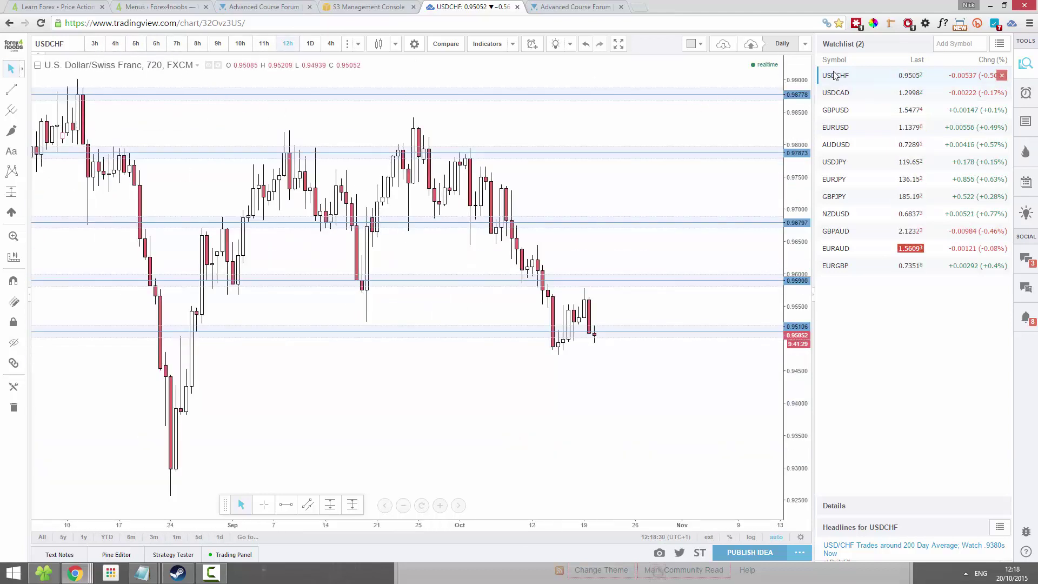
Open GBPAUD and view it on 3h, 4h, 5h, 6h and 8h candles
click(852, 235)
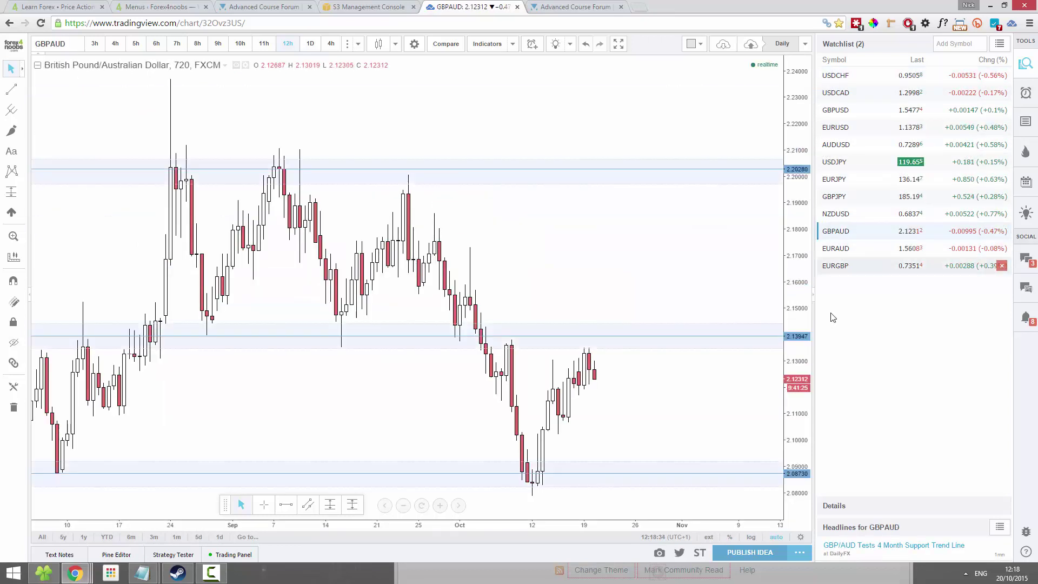
click(103, 47)
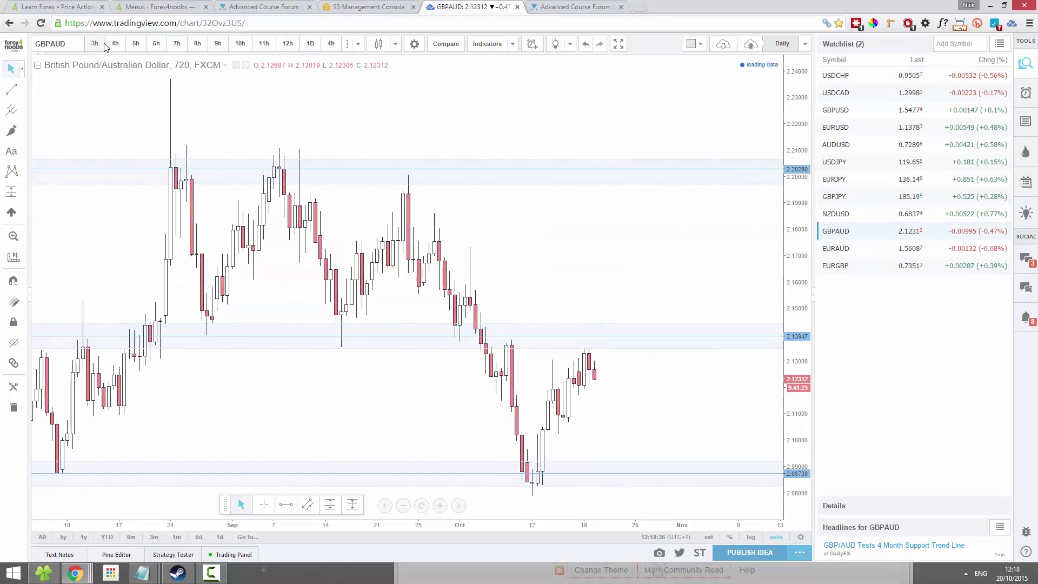
click(114, 46)
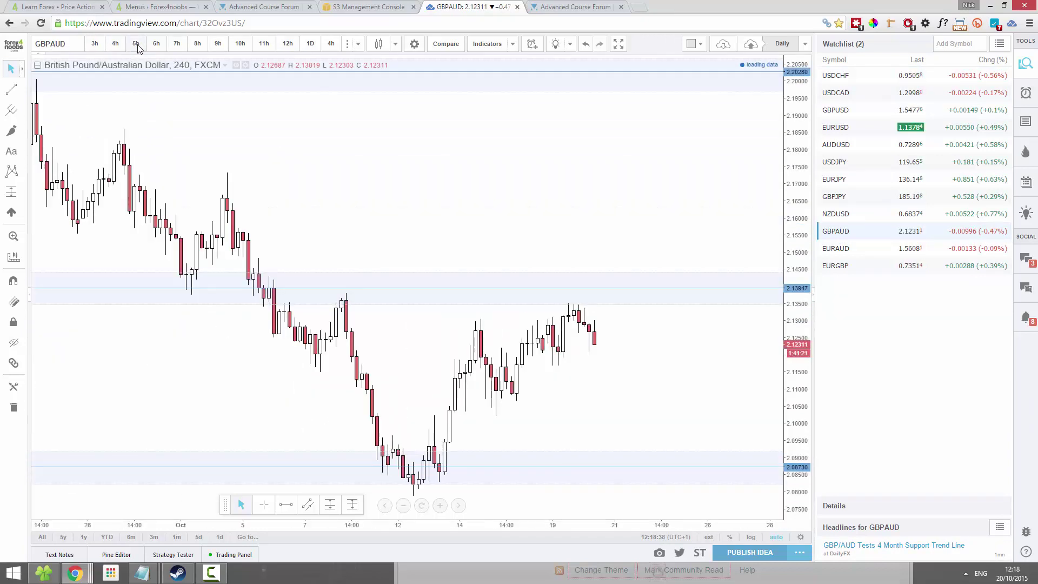
click(136, 44)
click(157, 45)
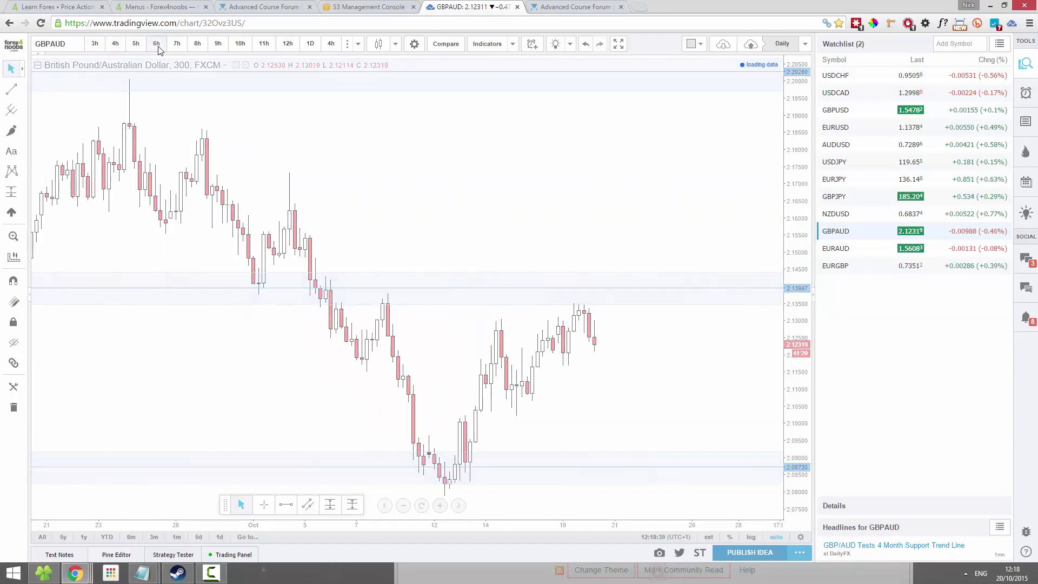
click(197, 46)
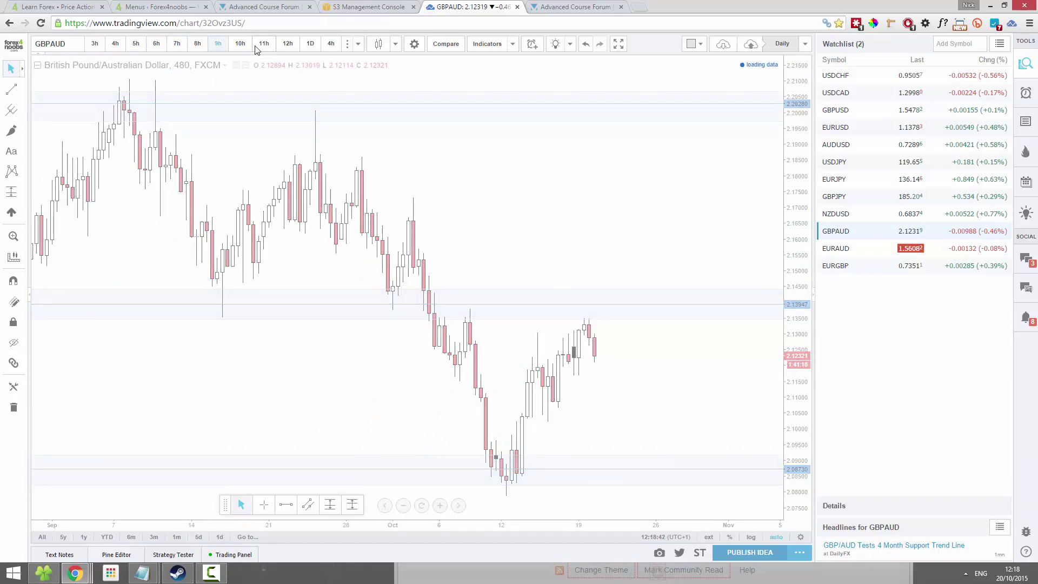
Continue GBPAUD on 10h, 11h, 12h and daily candles, then open EURAUD and EURGBP
click(242, 48)
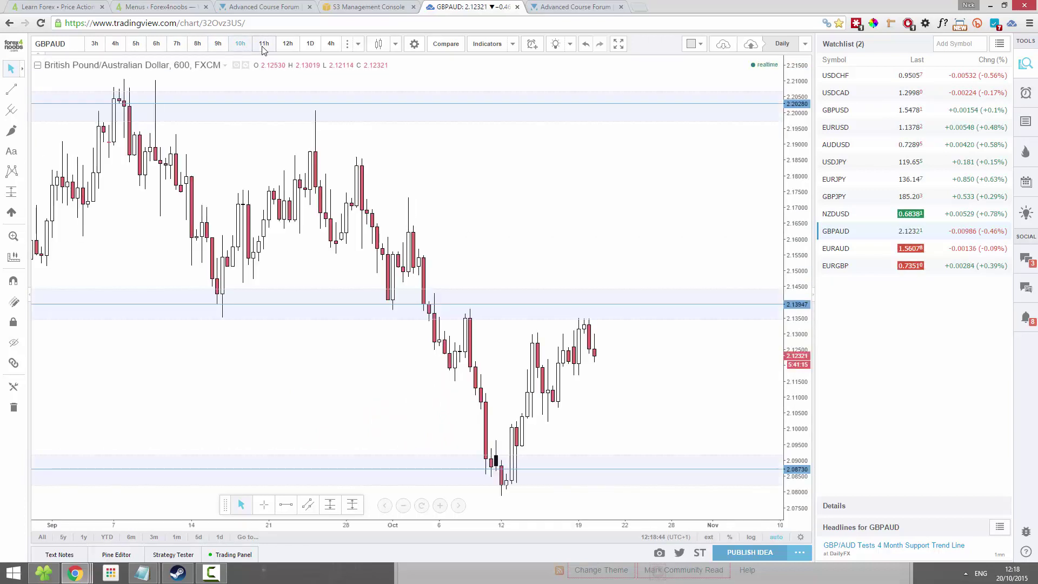
click(264, 46)
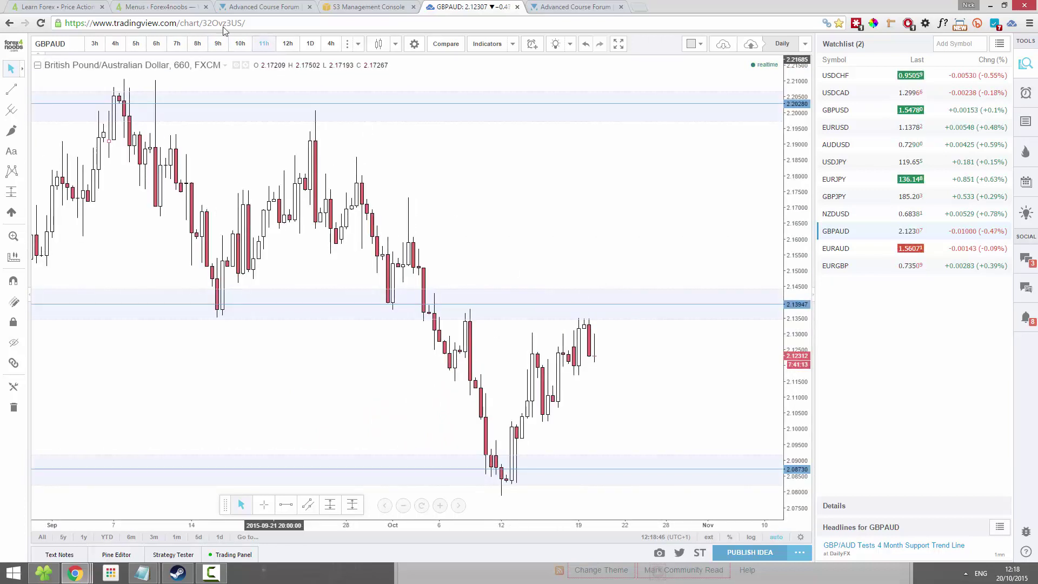
click(286, 46)
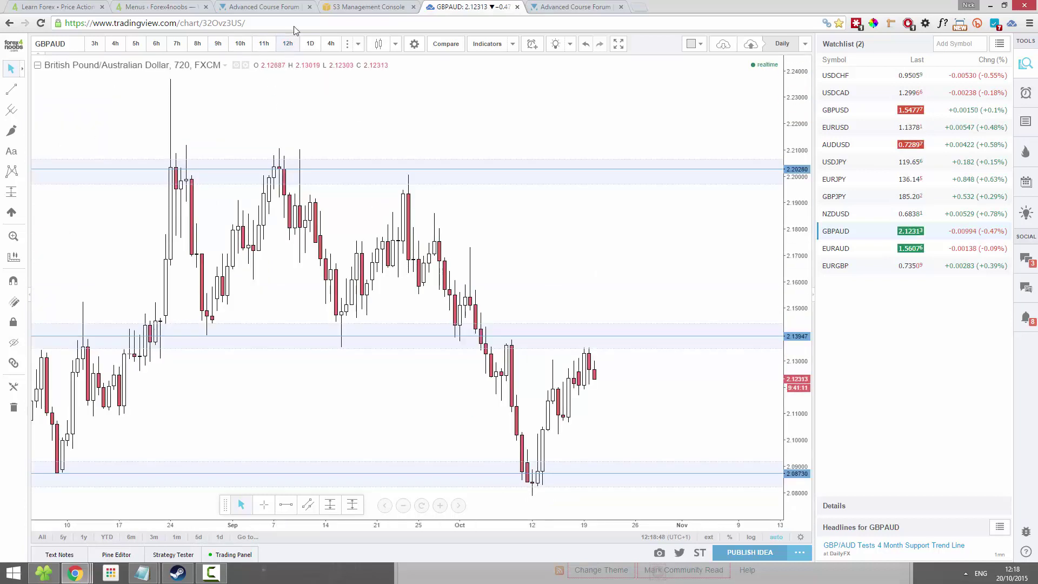
click(310, 45)
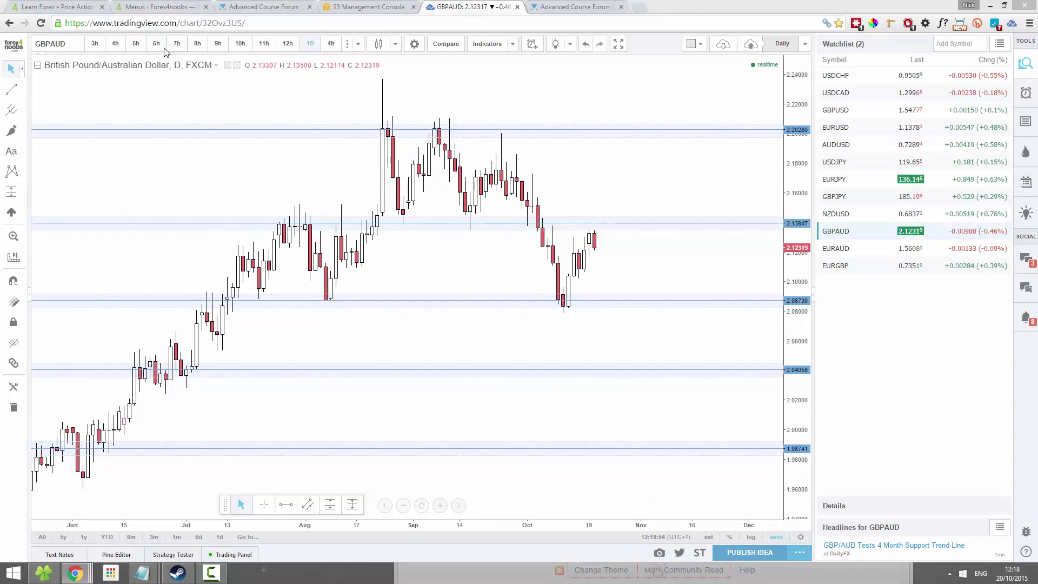
click(836, 251)
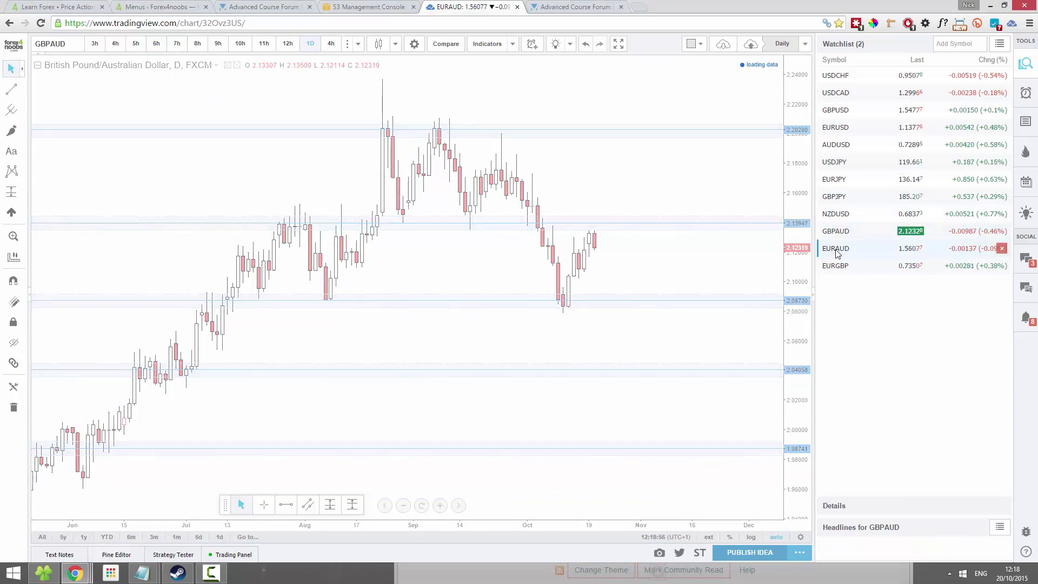
click(838, 265)
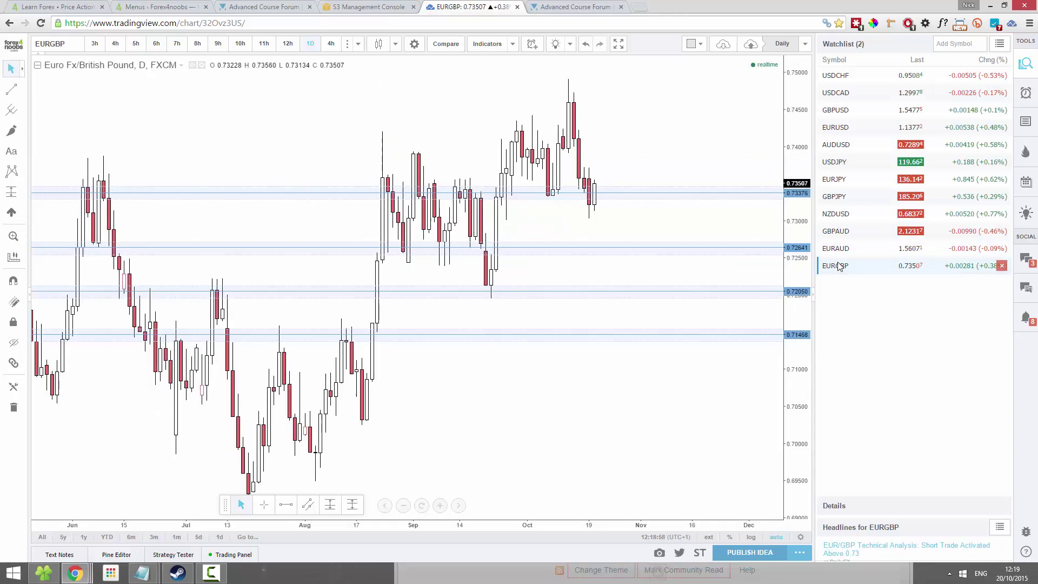
Check EURGBP on 3h and 6h, then open USDCAD via USDCHF on zoomed-in daily candles
click(101, 45)
click(156, 43)
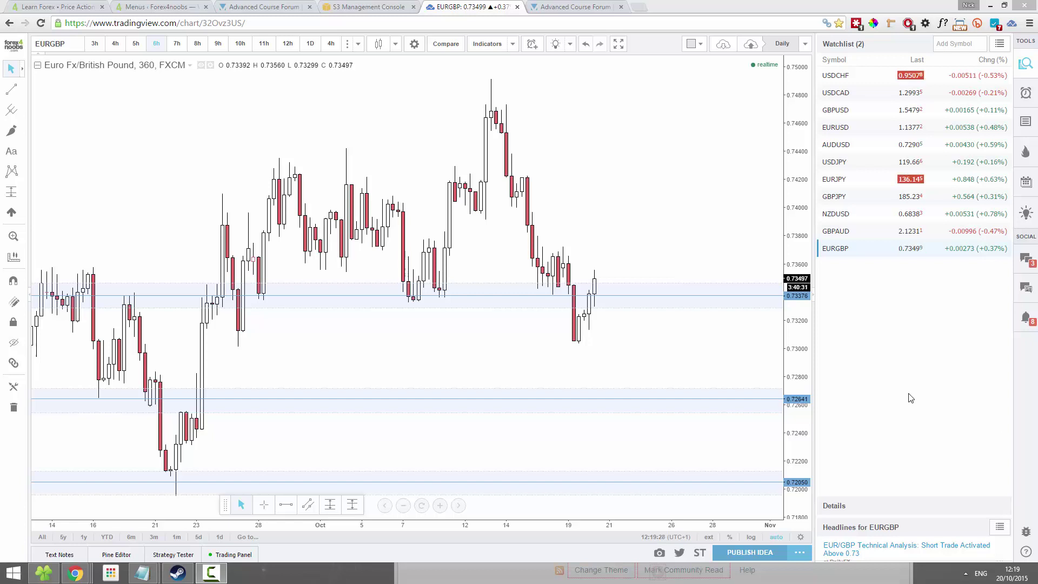
click(860, 76)
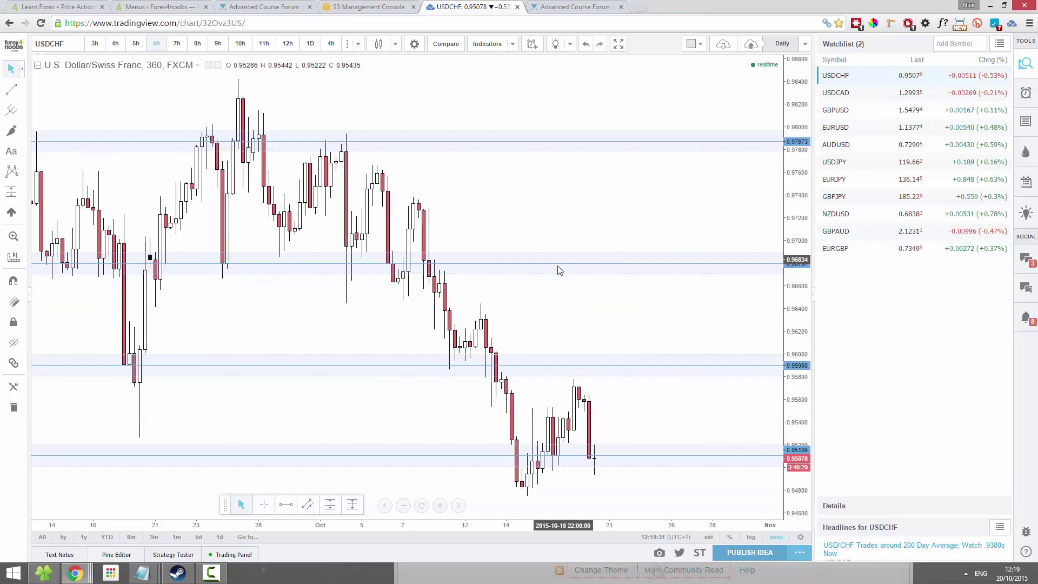
click(839, 98)
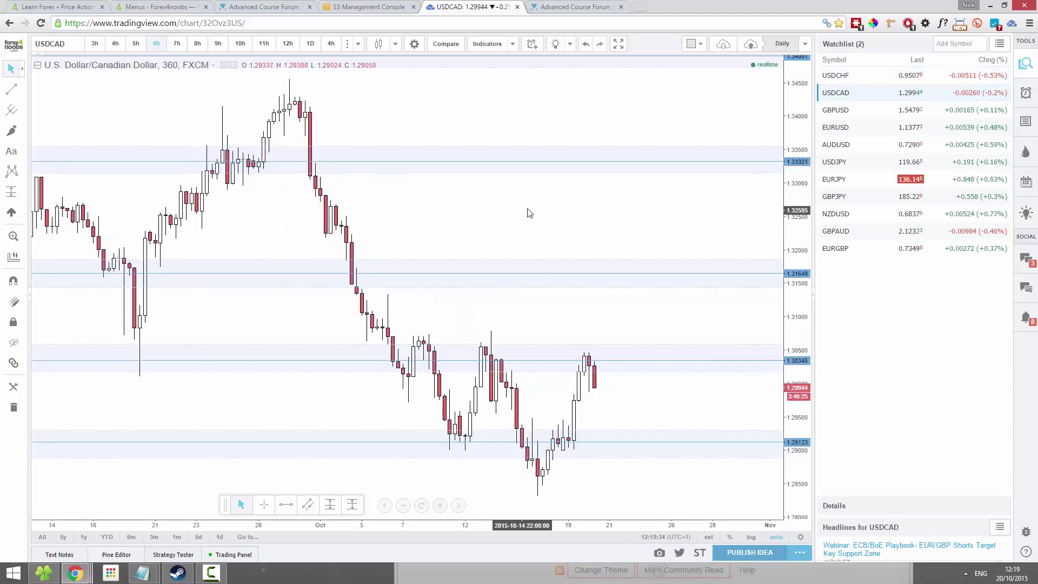
click(310, 44)
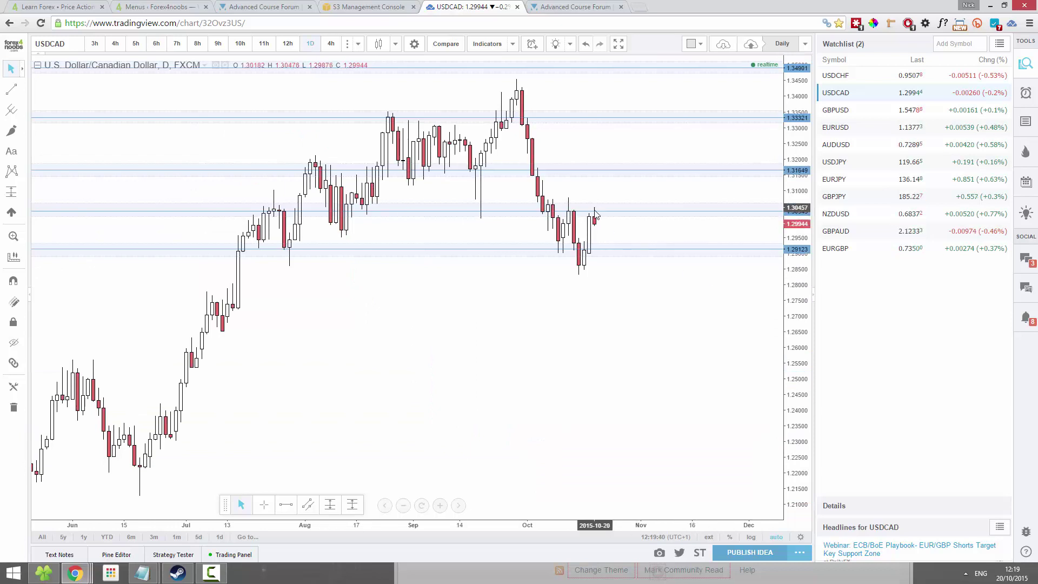
scroll(589, 211, up, 2)
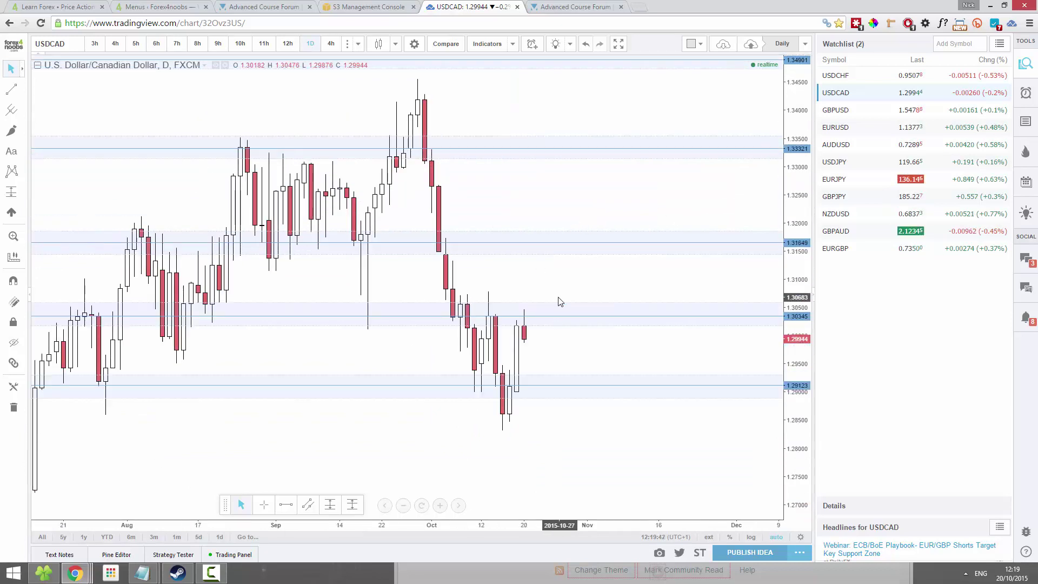